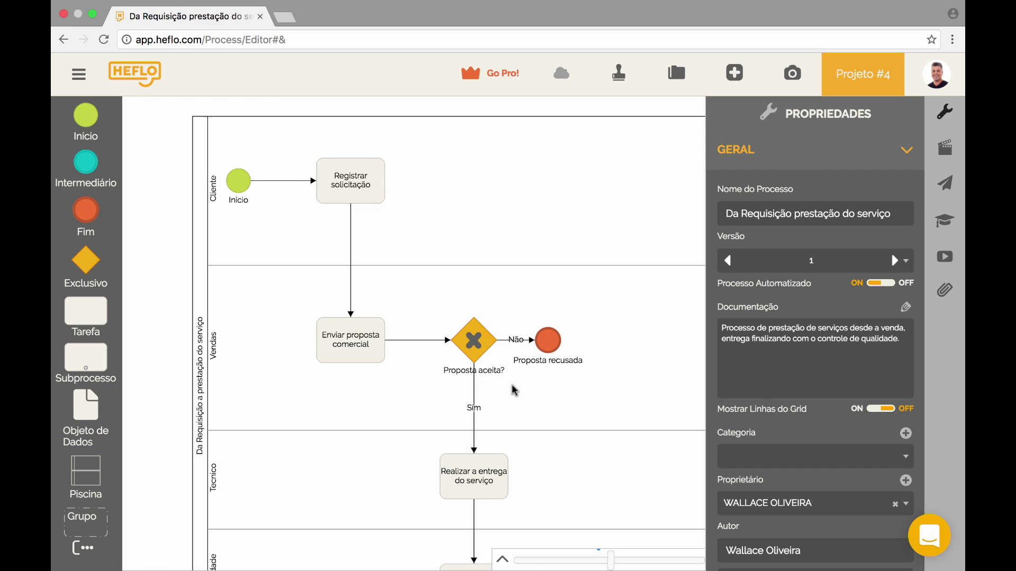
# - Select the Cliente lane to show its documentation and empty Ator field in Propriedades
pyautogui.click(492, 223)
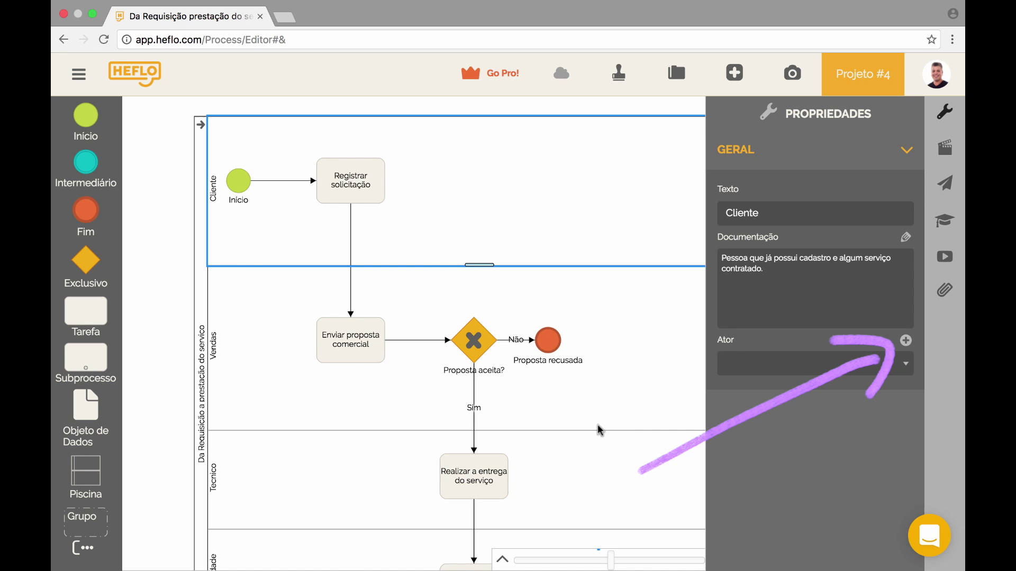
# - Give the Cliente lane a new actor named Cliente with resource type TODOS
pyautogui.click(906, 341)
pyautogui.click(461, 262)
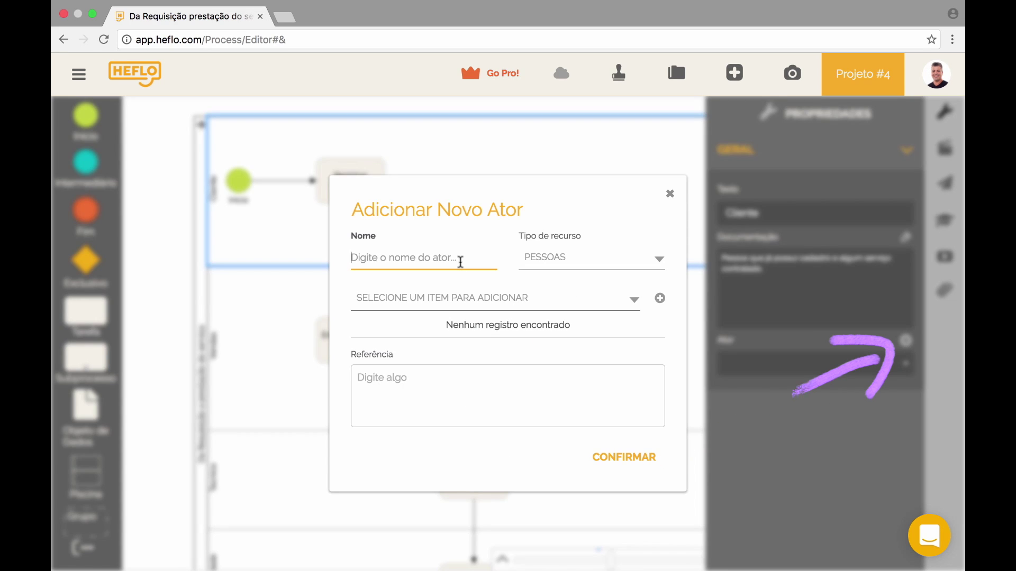
pyautogui.write('Cliente')
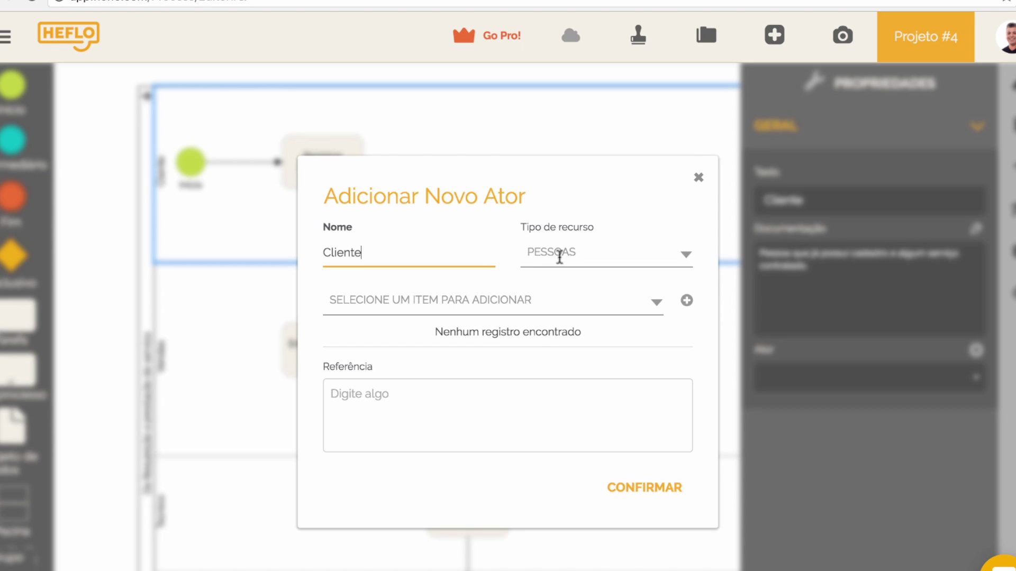
pyautogui.click(559, 255)
pyautogui.click(561, 333)
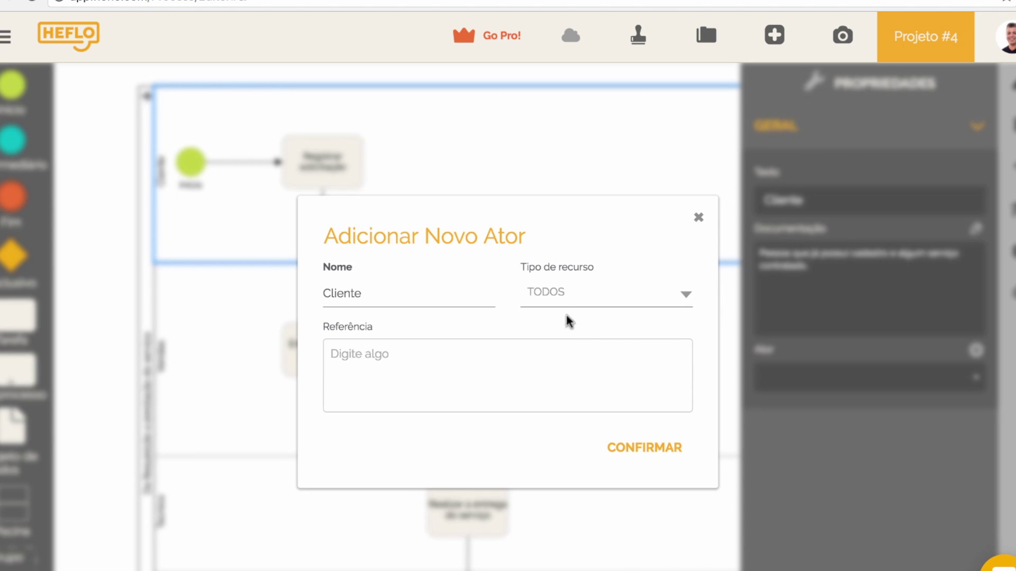
pyautogui.click(633, 448)
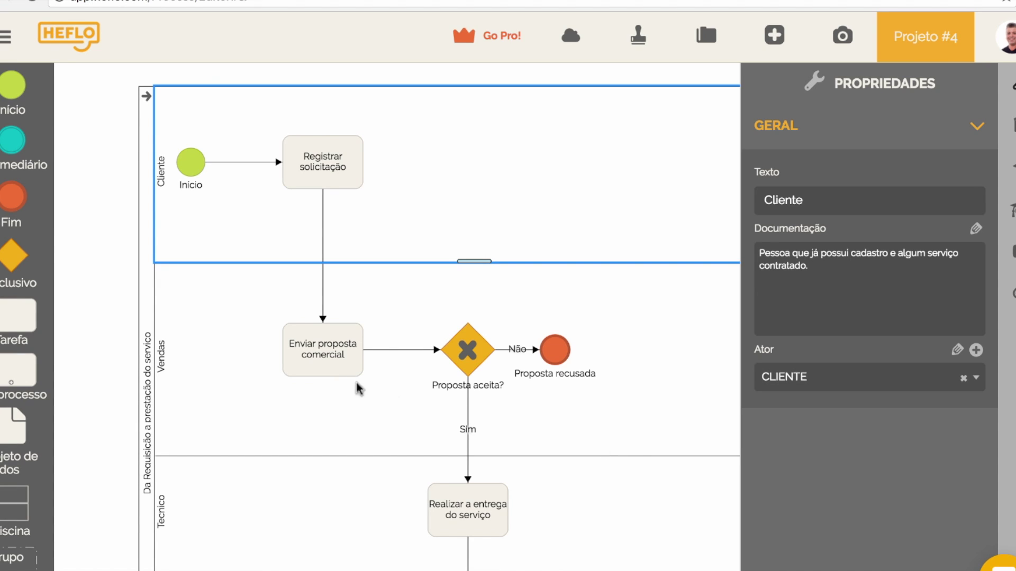
pyautogui.click(213, 366)
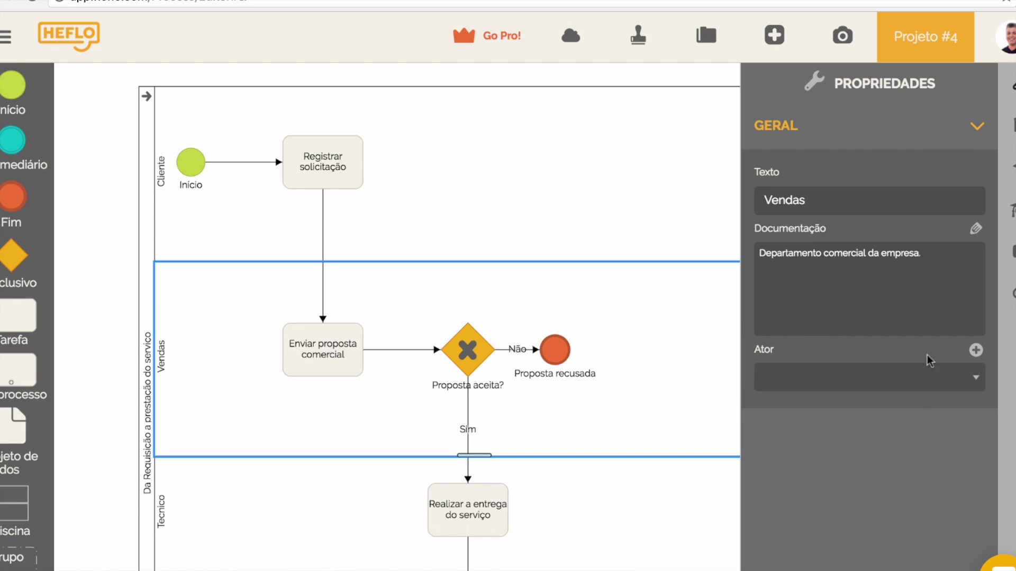
# - Create a new actor named Vendas on the Vendas lane and start adding a person to it
pyautogui.click(976, 350)
pyautogui.click(428, 257)
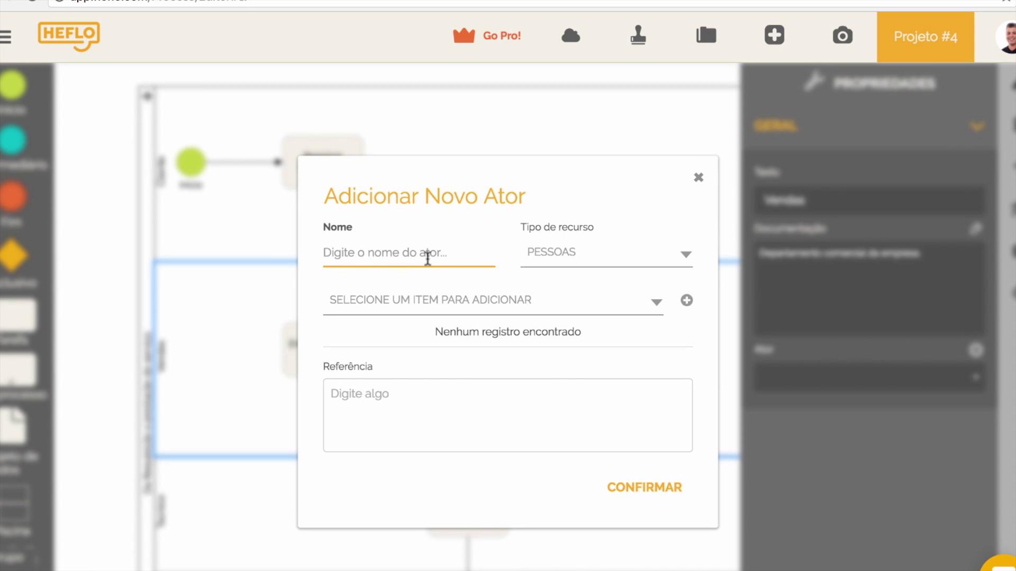
pyautogui.write('Vendas')
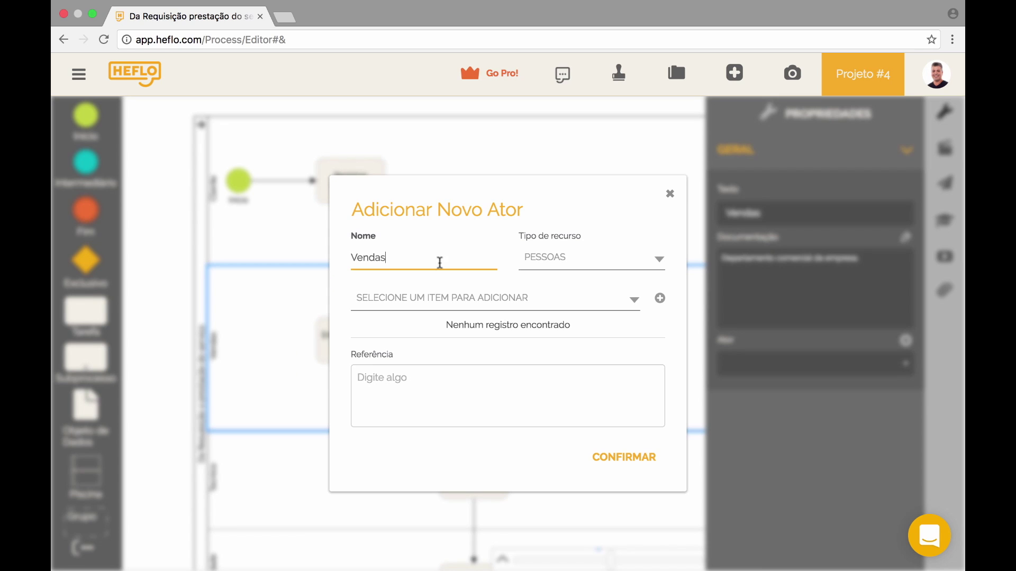
pyautogui.click(660, 301)
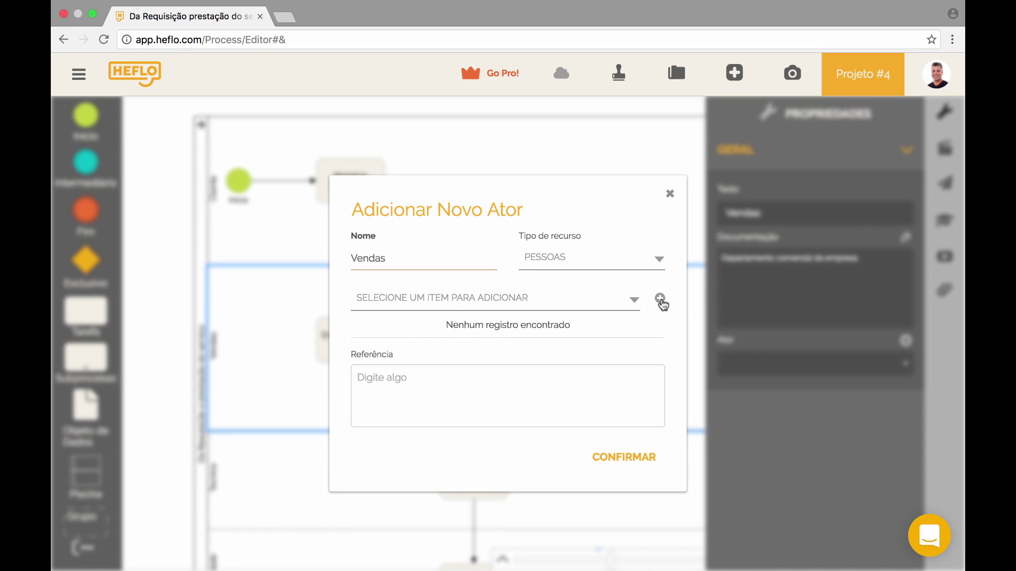
pyautogui.click(562, 301)
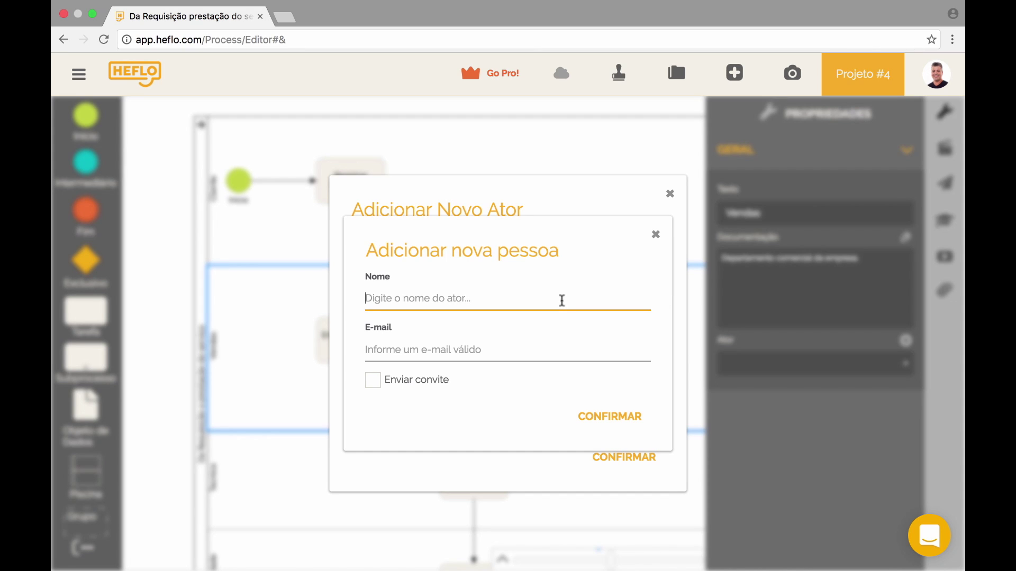
# - Enter the new person's first name and move on to the e-mail field
pyautogui.write('Carlos')
pyautogui.press('Tab')
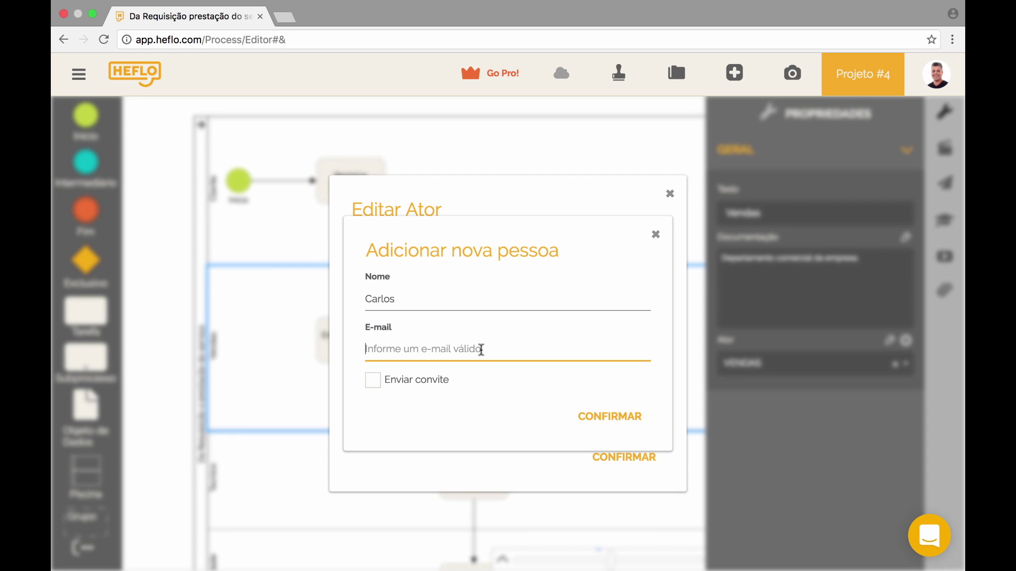
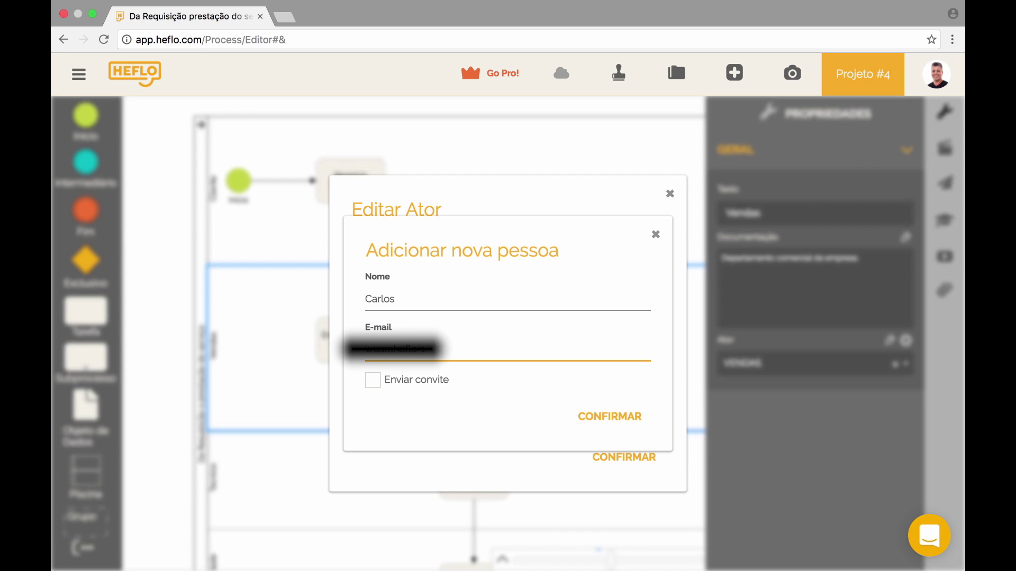
# - Enter the person's e-mail, send an invitation with the USUÁRIO profile, and confirm the Vendas actor
pyautogui.click(373, 385)
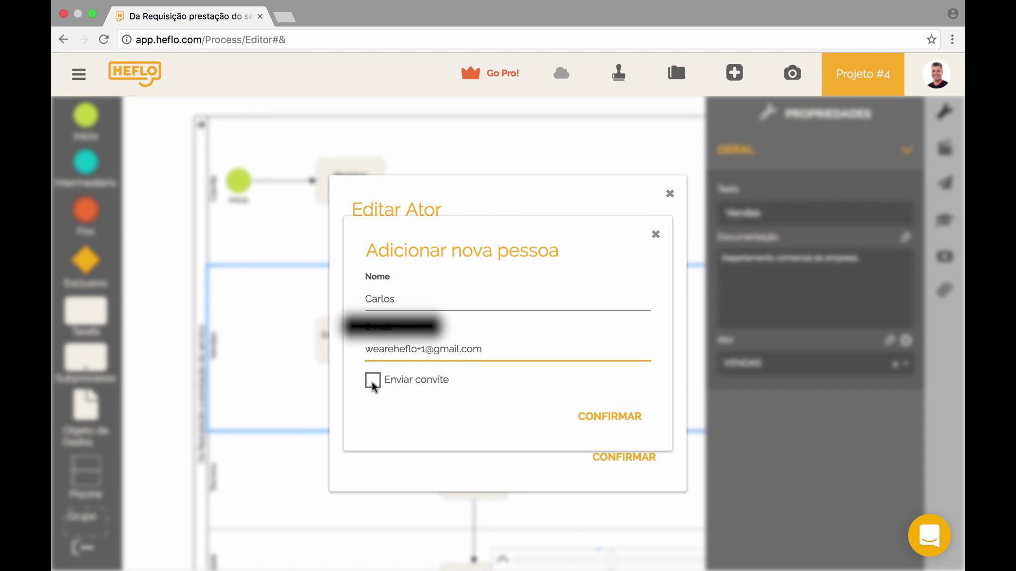
pyautogui.click(393, 402)
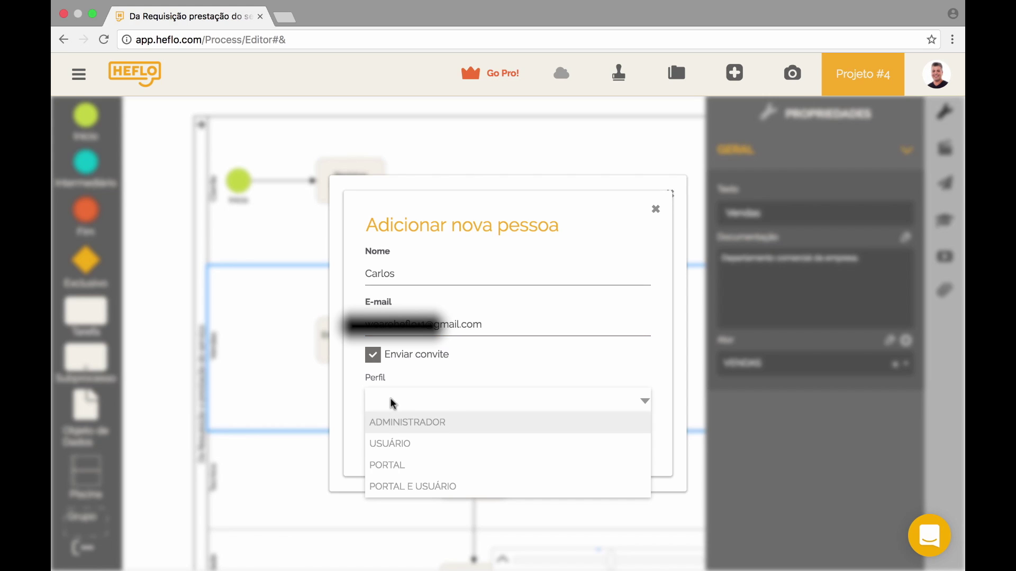
pyautogui.click(402, 445)
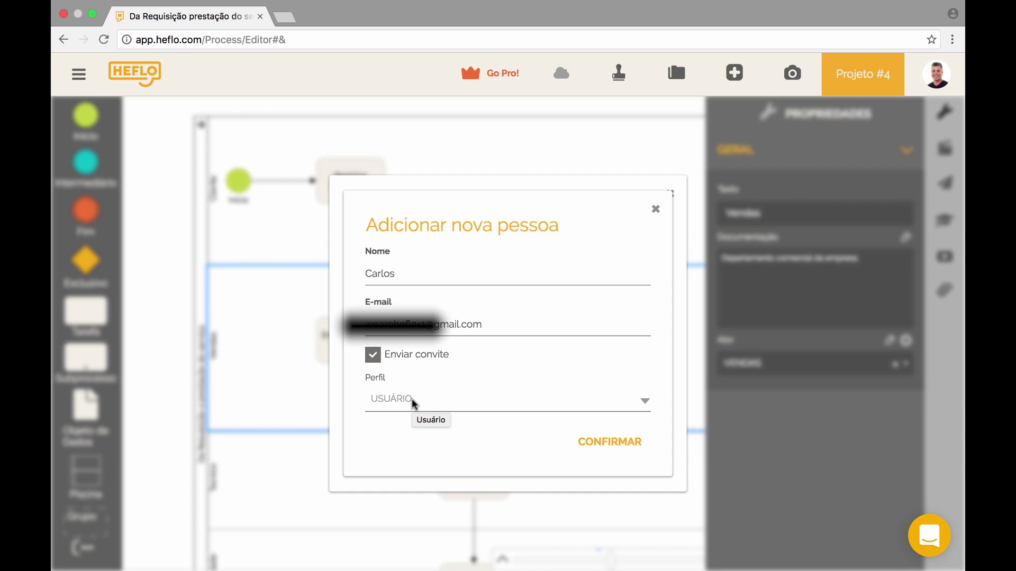
pyautogui.click(601, 445)
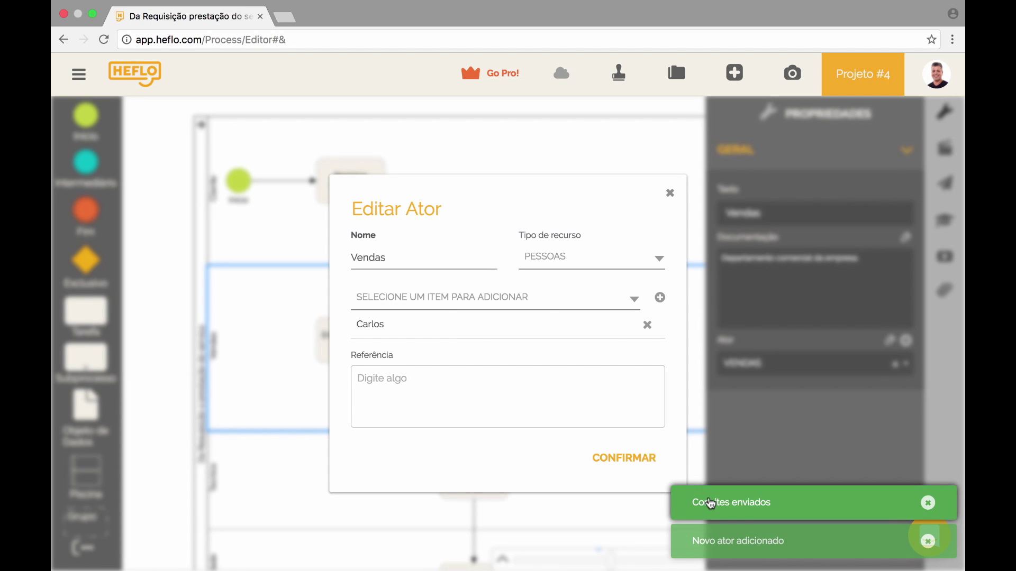
pyautogui.click(642, 455)
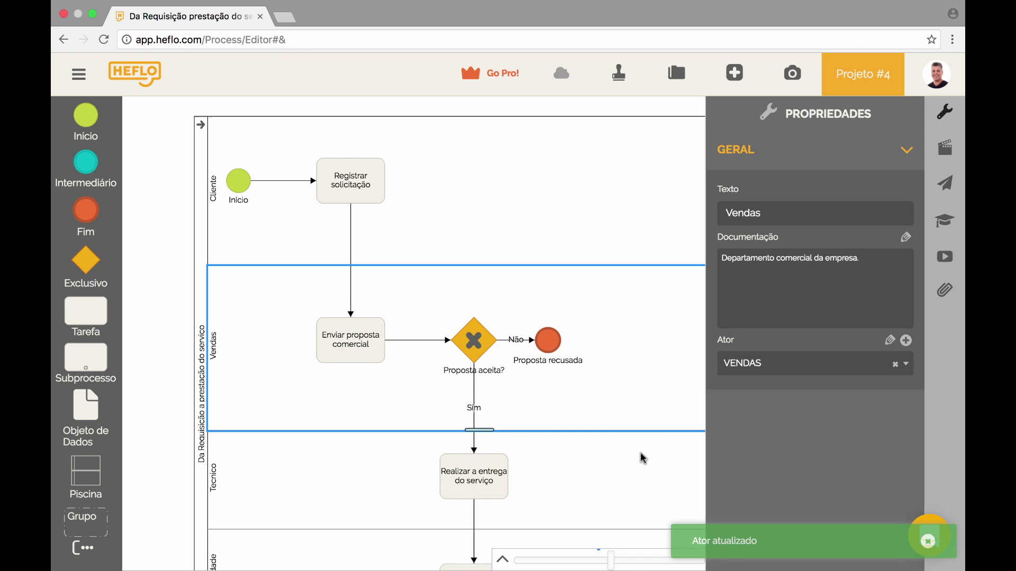
# - Deselect the lane to show the process properties and switch to the Gmail inbox
pyautogui.click(162, 429)
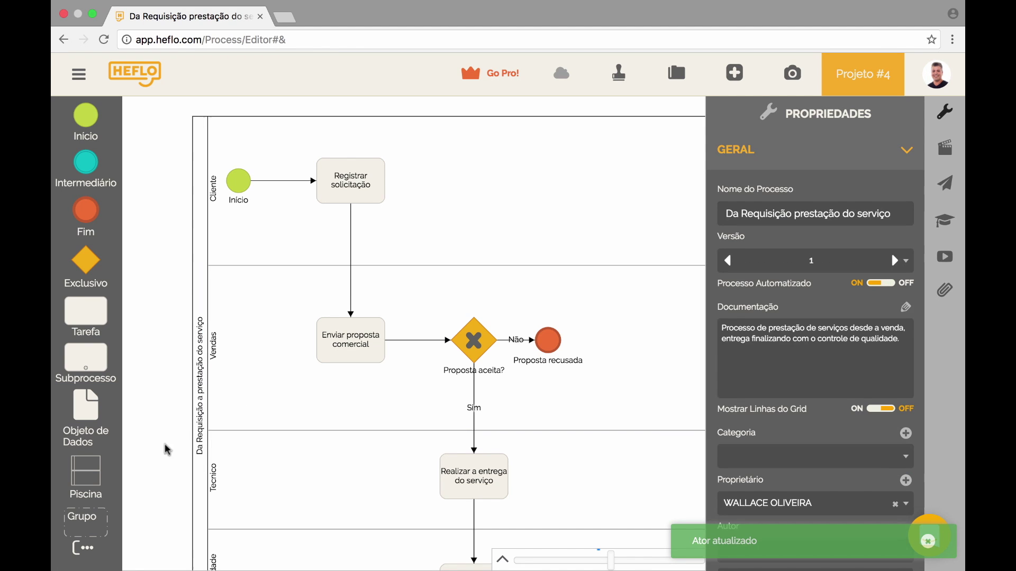
pyautogui.scroll(-3, 182, 503)
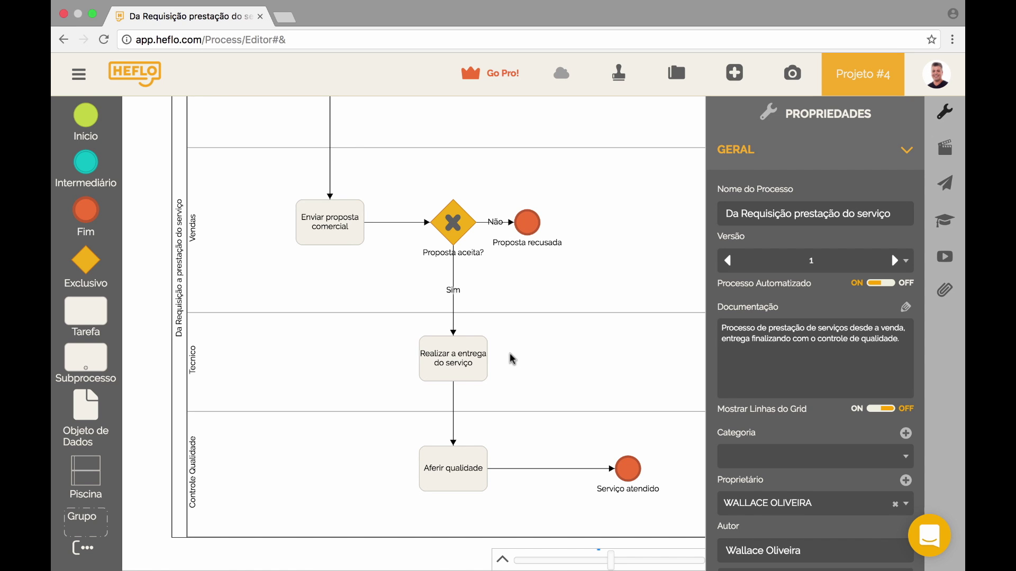
pyautogui.hotkey('ctrl', 'Right')
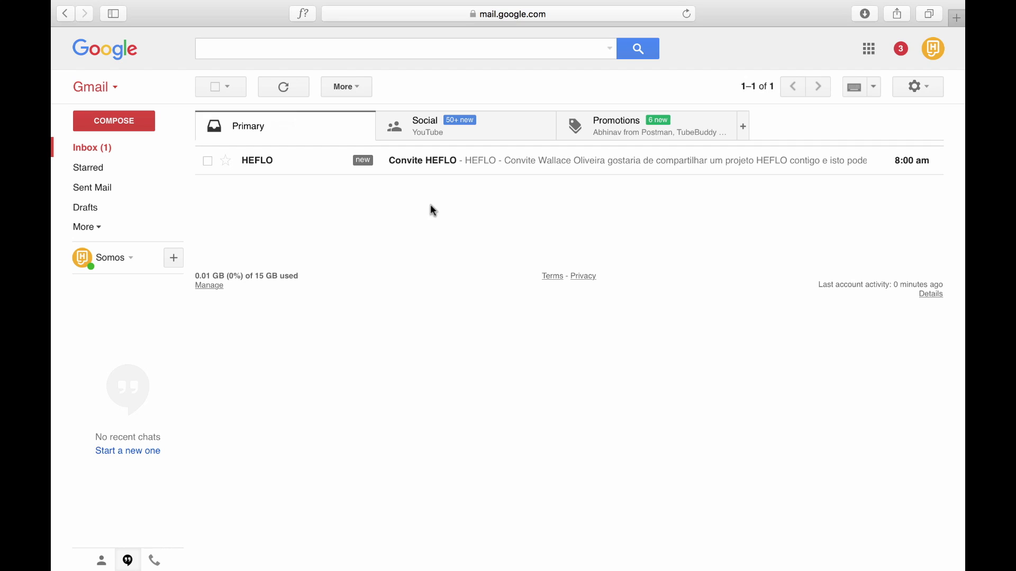
# - Open the Convite HEFLO invitation e-mail, then select the Tecnico lane back in HEFLO
pyautogui.click(429, 164)
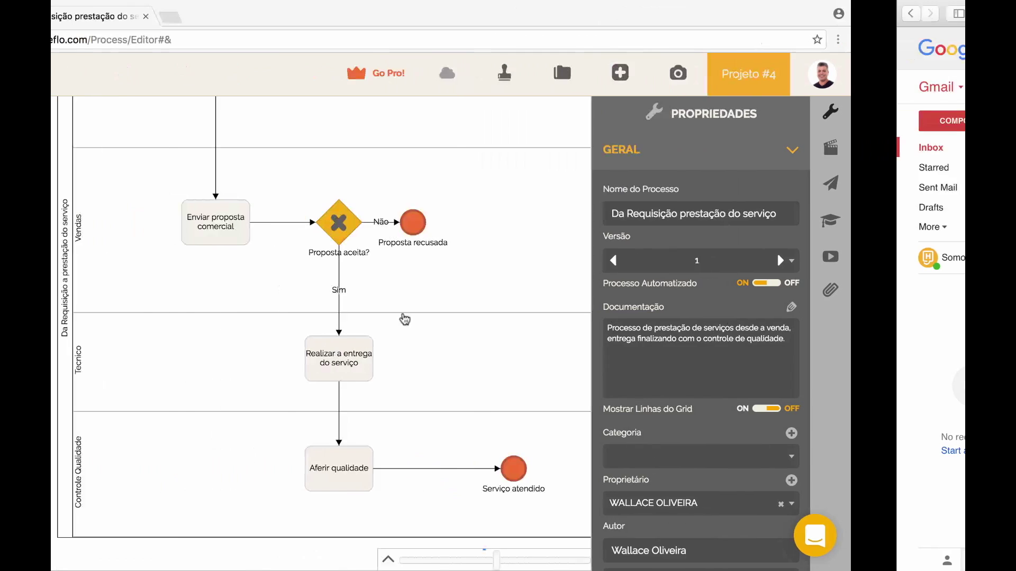
pyautogui.click(526, 371)
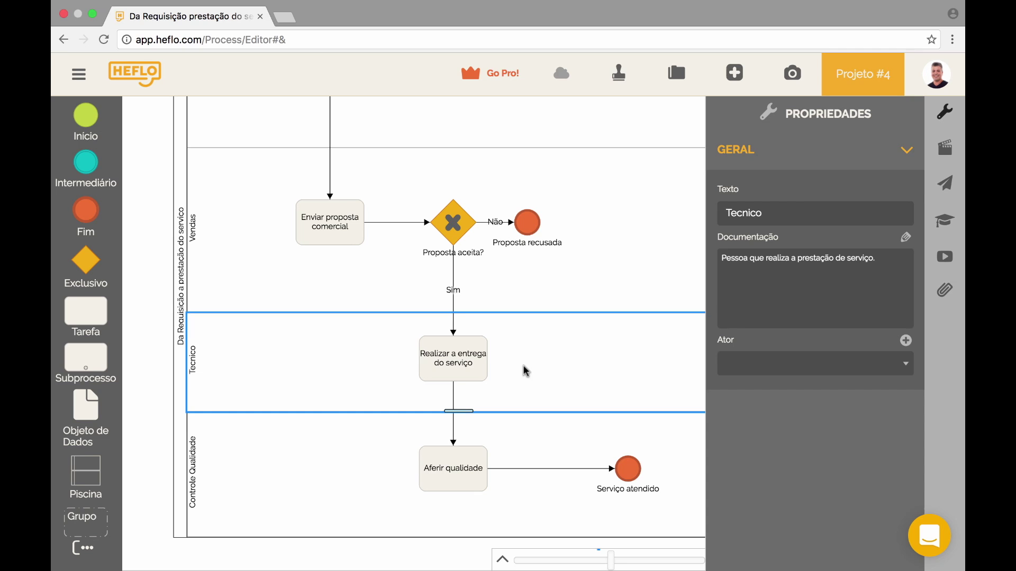
# - Give the Tecnico lane a Técnico actor with a person invited by e-mail as USUÁRIO
pyautogui.click(905, 340)
pyautogui.click(465, 256)
pyautogui.write('Técnico')
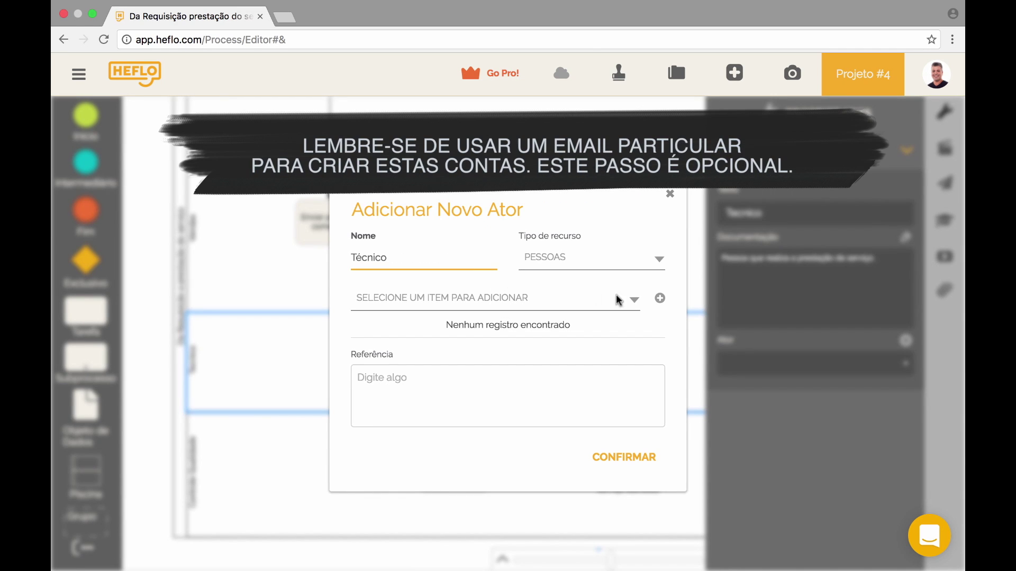
pyautogui.click(659, 298)
pyautogui.click(491, 299)
pyautogui.write('João')
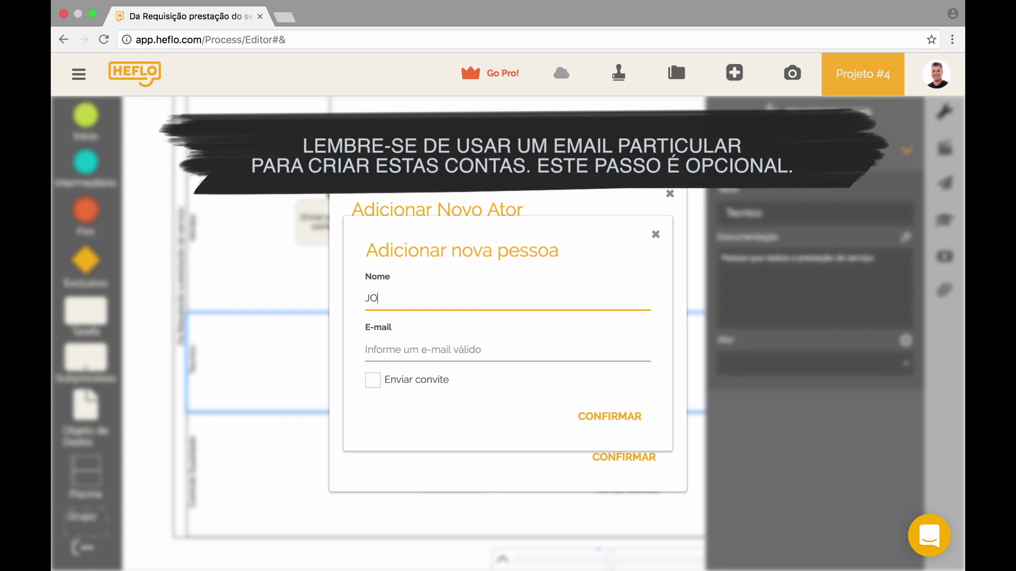
pyautogui.press('Tab')
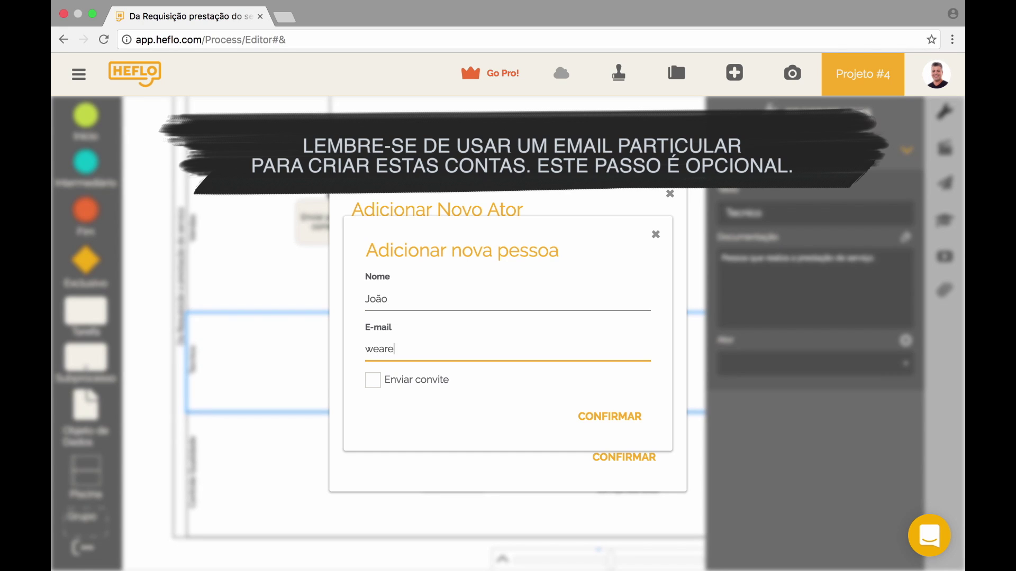
pyautogui.click(373, 380)
pyautogui.click(388, 400)
pyautogui.click(386, 444)
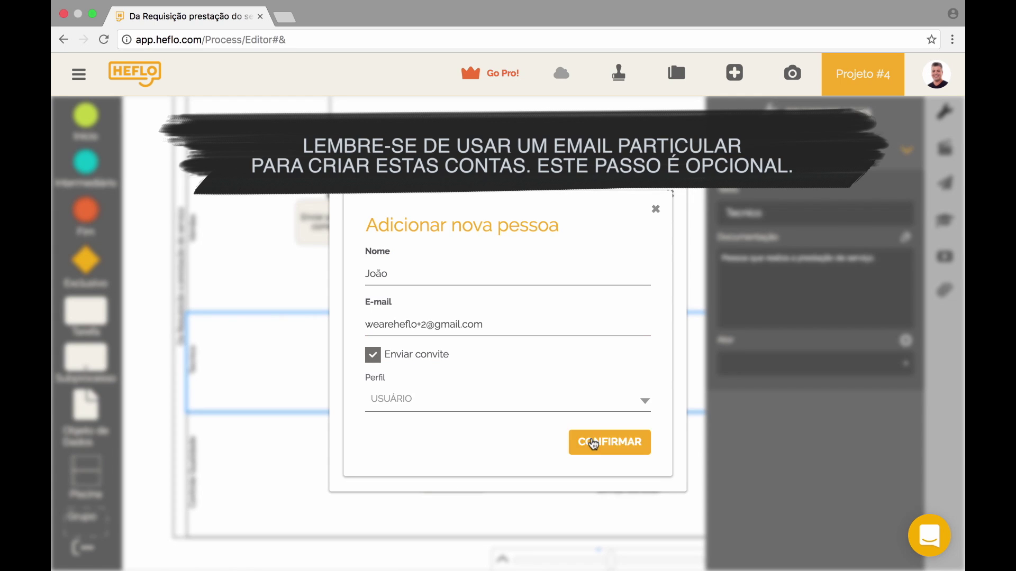
pyautogui.click(592, 440)
pyautogui.click(624, 458)
# - Add a Qualidade actor with an invited USUÁRIO person to Controle Qualidade, and save the process
pyautogui.click(324, 478)
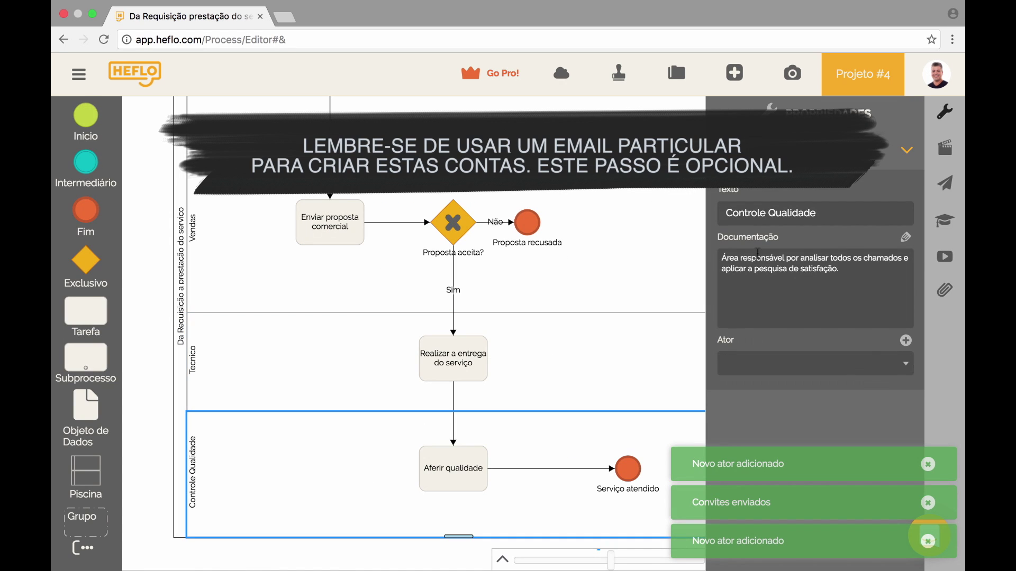
pyautogui.click(906, 341)
pyautogui.click(463, 262)
pyautogui.write('Qualidade')
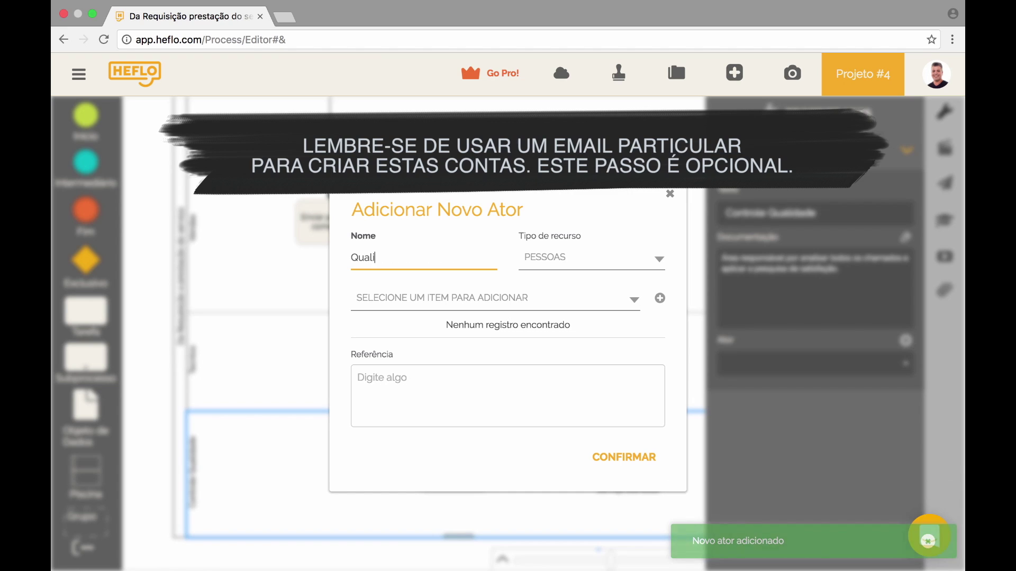
pyautogui.write('Maria')
pyautogui.click(462, 348)
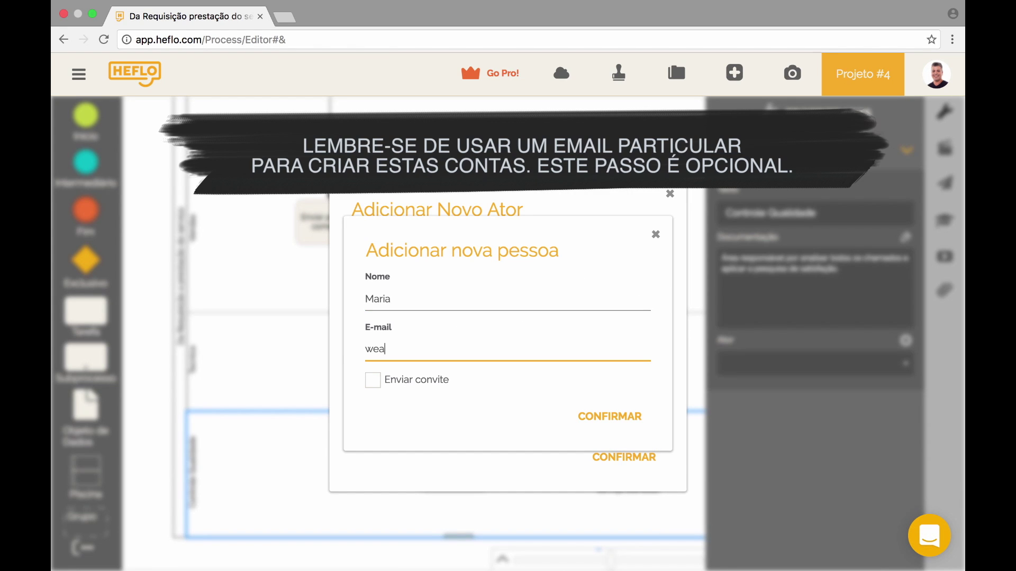
pyautogui.click(418, 377)
pyautogui.click(391, 399)
pyautogui.click(397, 443)
pyautogui.click(614, 439)
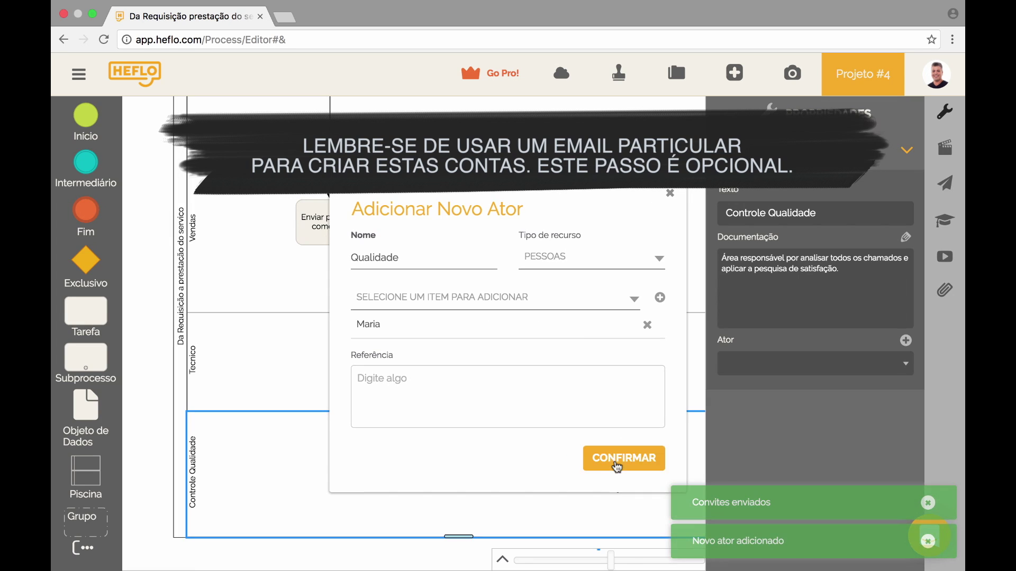
pyautogui.click(623, 459)
pyautogui.click(561, 80)
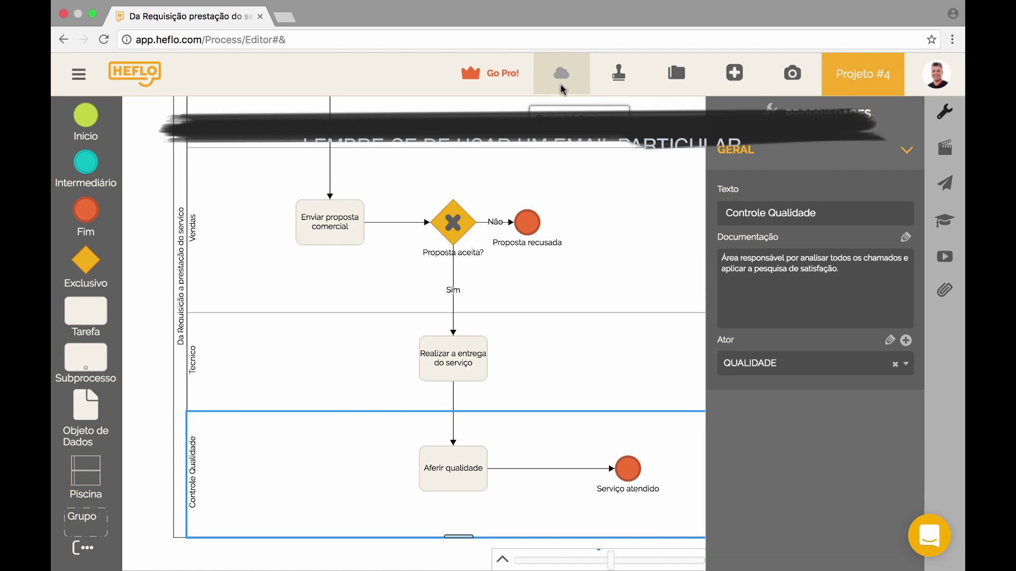
pyautogui.click(158, 252)
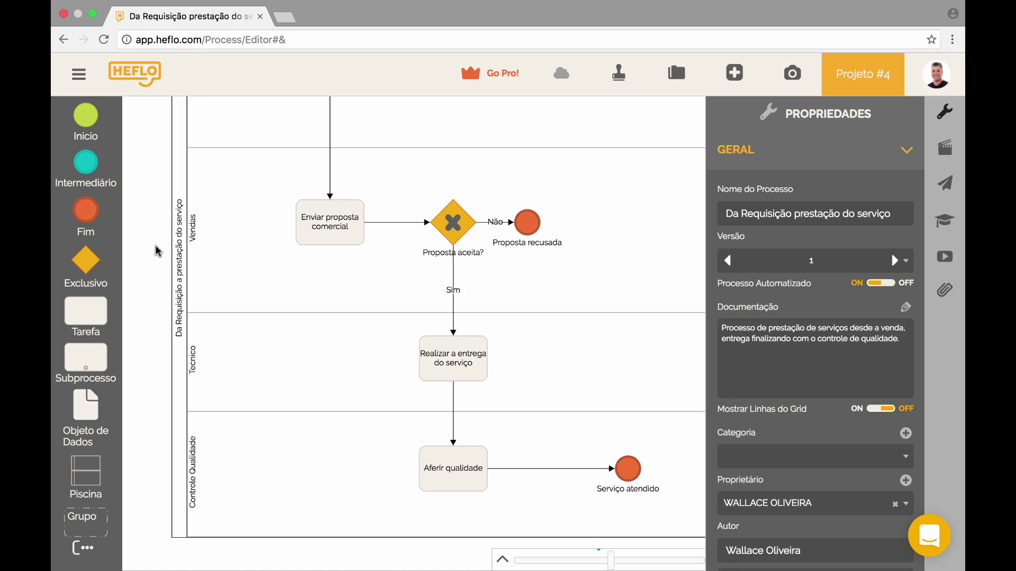
# - Select the Registrar solicitação task in the Cliente lane to show its Tarefa properties
pyautogui.scroll(4, 159, 251)
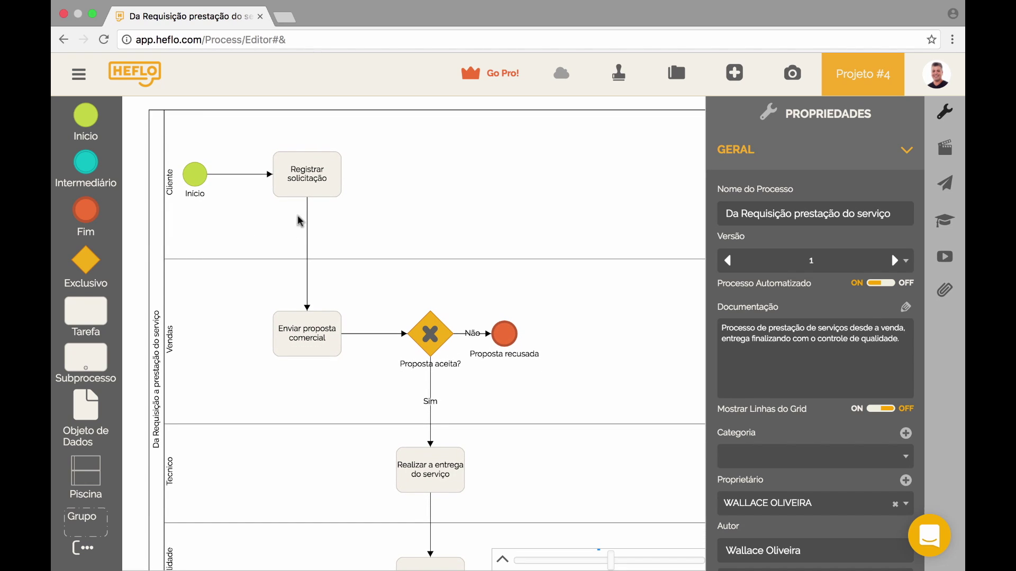
pyautogui.click(319, 191)
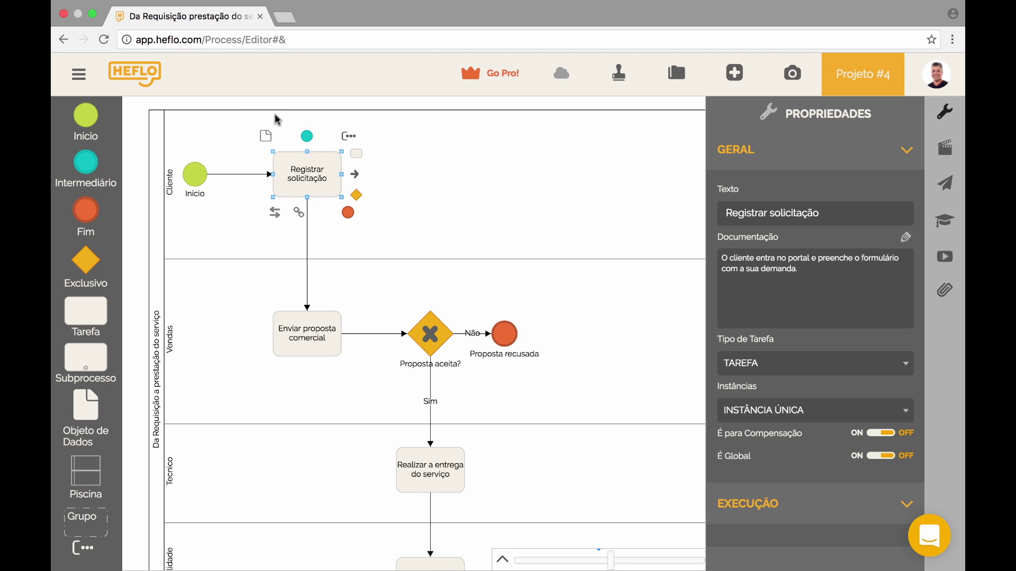
# - Place an Entrada de Dados object beside Registrar solicitação and open its form editor
pyautogui.click(271, 147)
pyautogui.moveTo(271, 147); pyautogui.dragTo(419, 180)
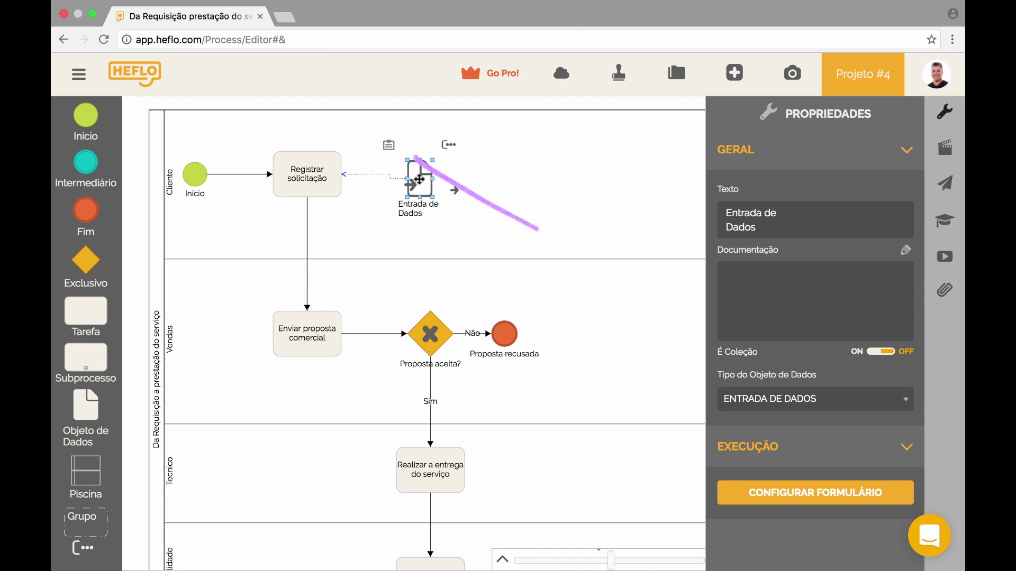
pyautogui.click(391, 148)
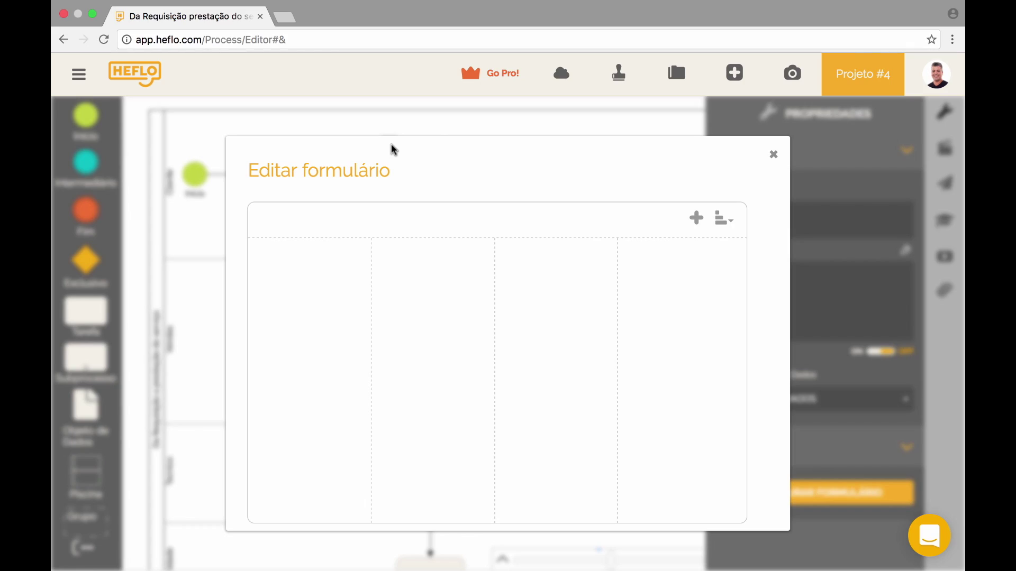
pyautogui.click(696, 217)
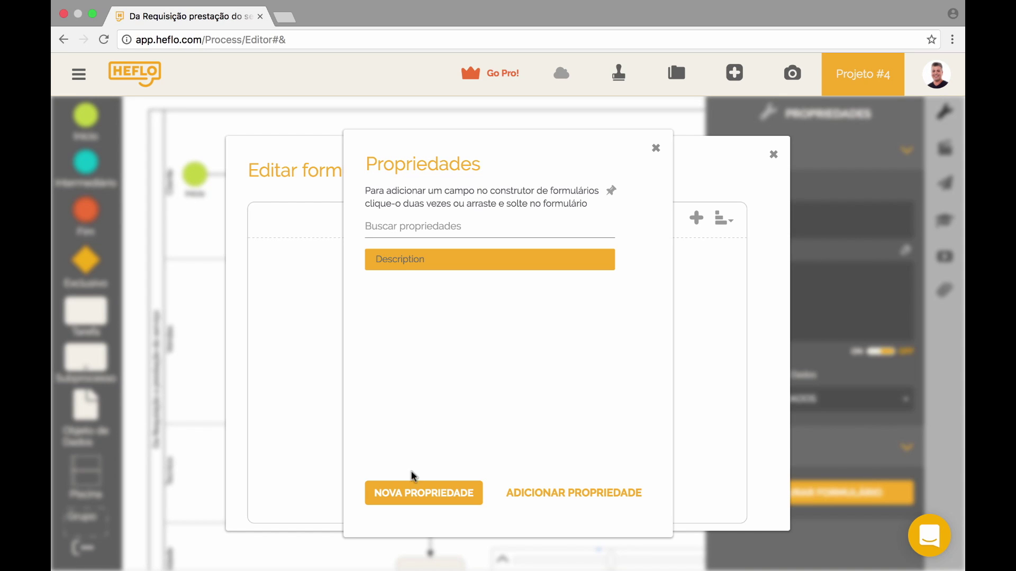
# - Add a TEXTO field 'Solicitação' with list items Telefonia, TV a cabo, Internet and Combo
pyautogui.click(416, 496)
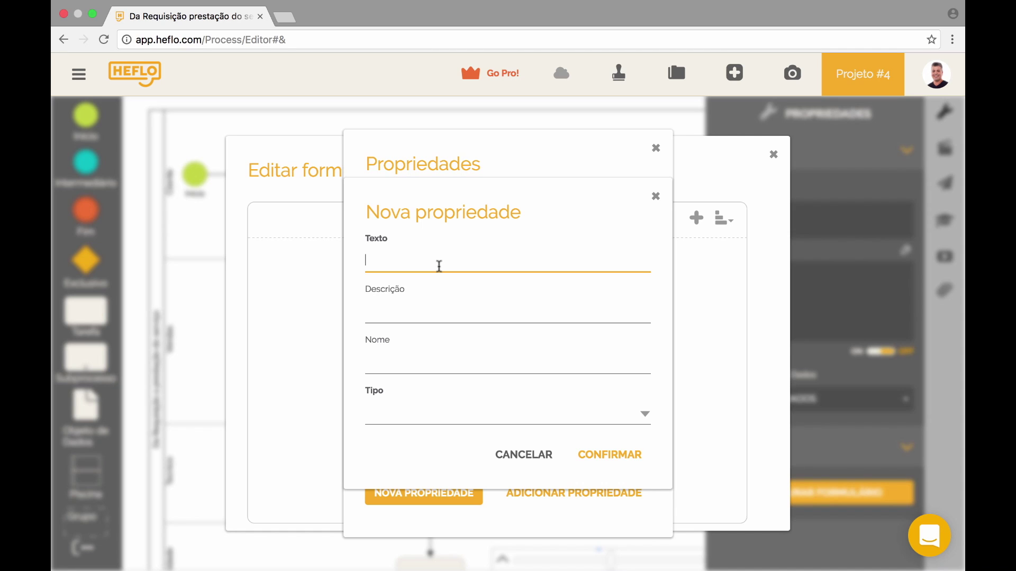
pyautogui.write('Solicitação')
pyautogui.click(417, 415)
pyautogui.click(401, 521)
pyautogui.click(417, 445)
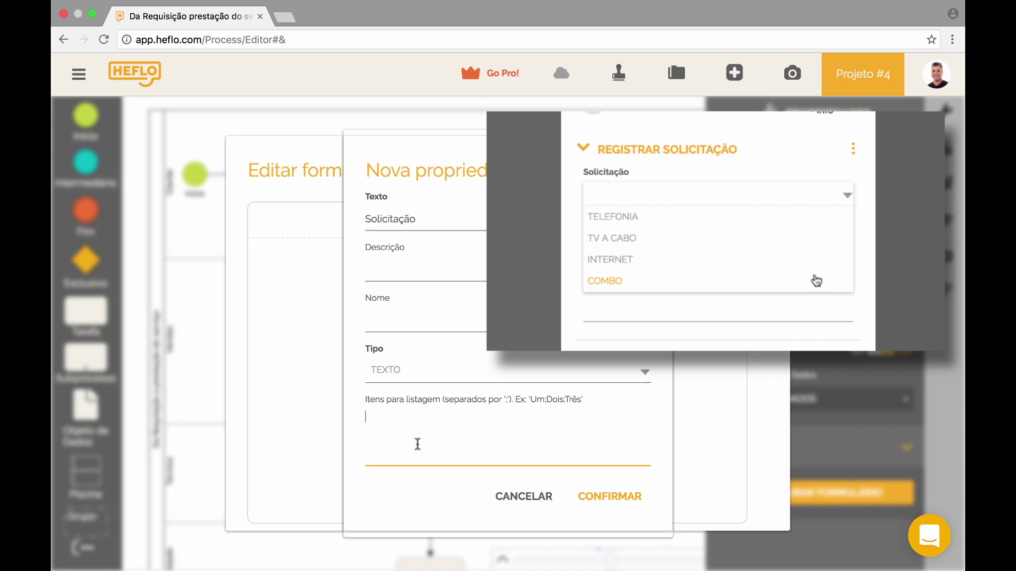
pyautogui.write('Te')
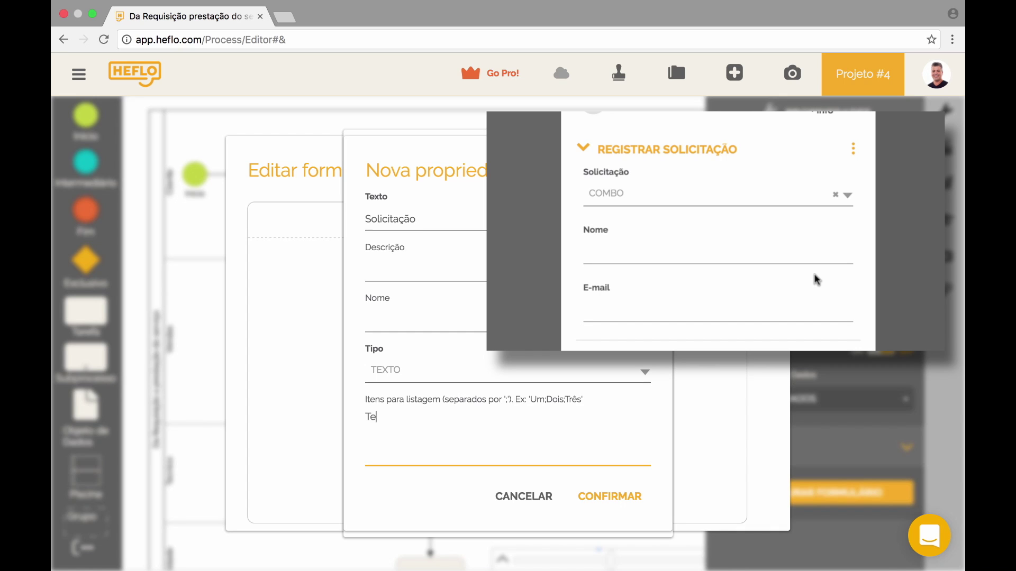
pyautogui.write('lefonia;TV a cabo;')
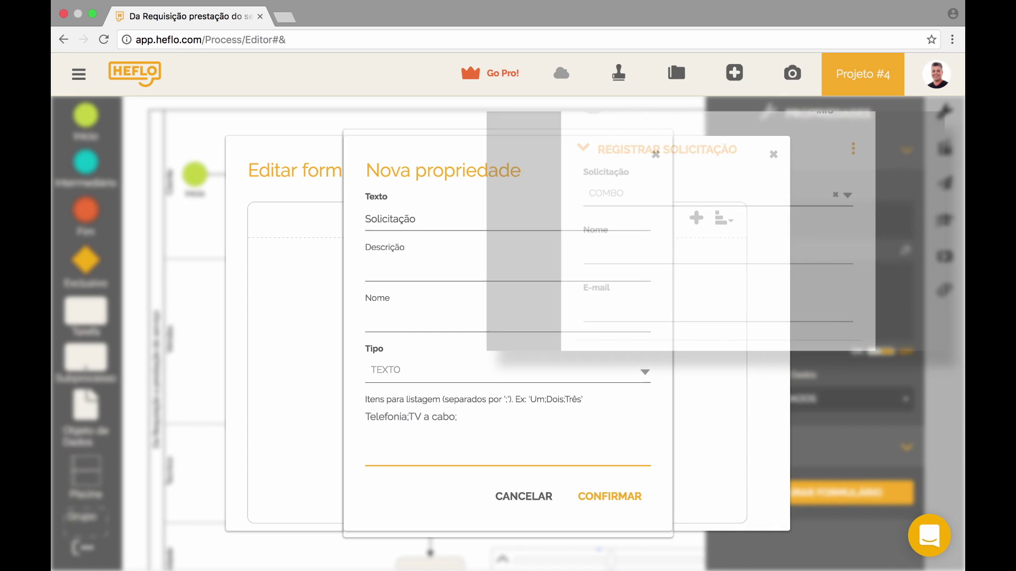
pyautogui.write('Internet;Combo')
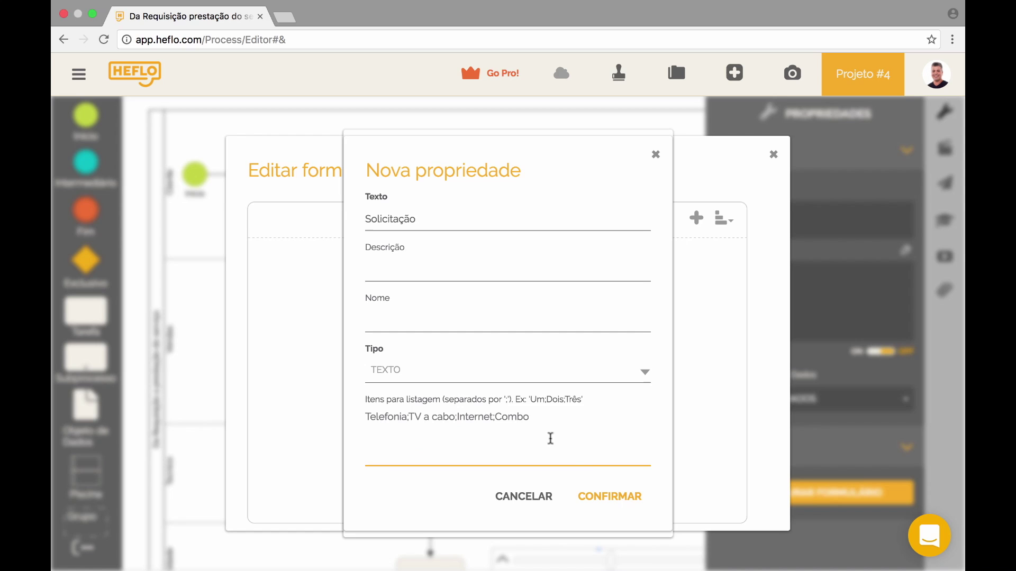
pyautogui.click(623, 495)
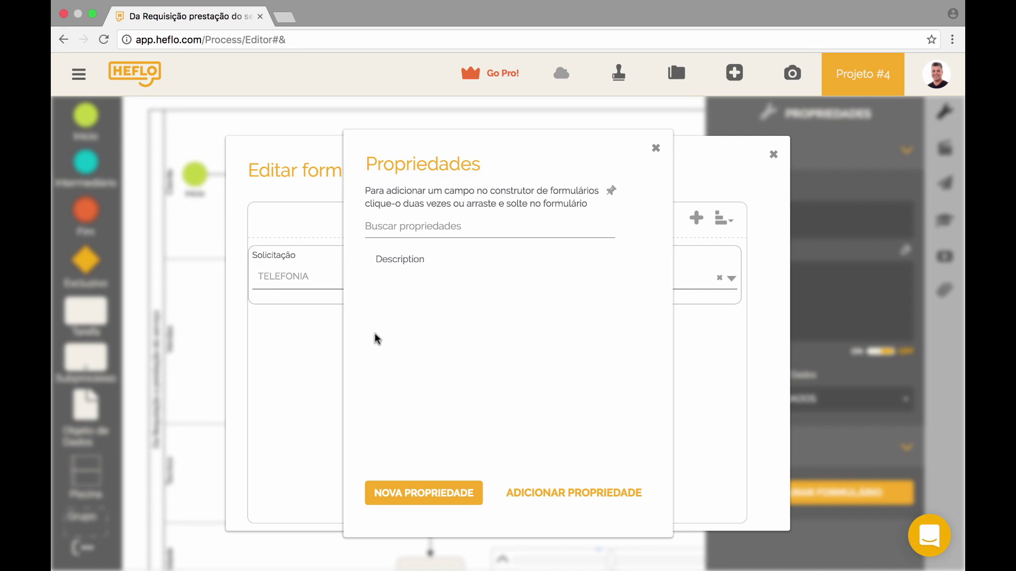
# - Create a new form property named Nome with type TEXTO
pyautogui.click(433, 499)
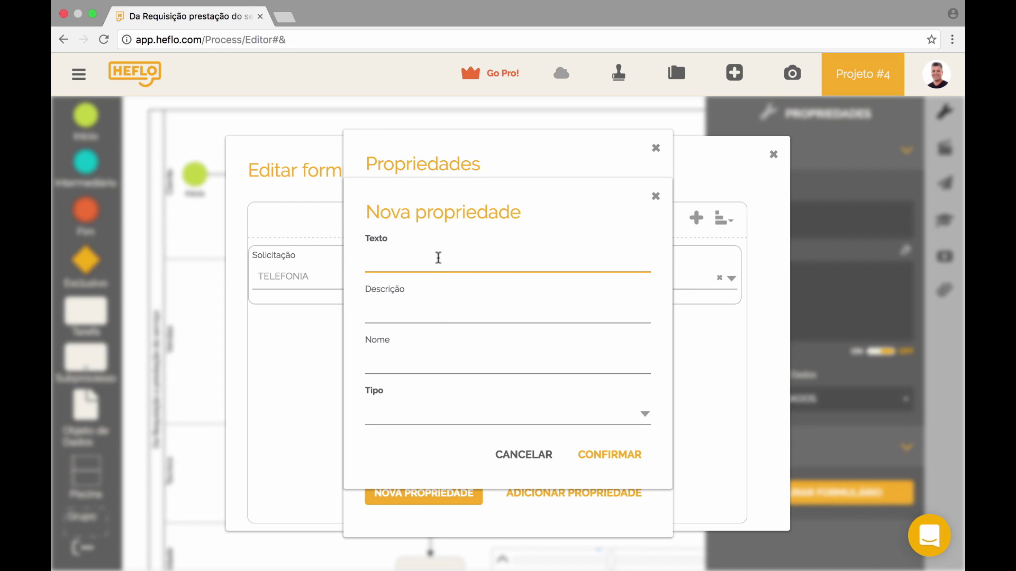
pyautogui.write('Nome')
pyautogui.click(429, 413)
pyautogui.click(408, 524)
pyautogui.click(427, 436)
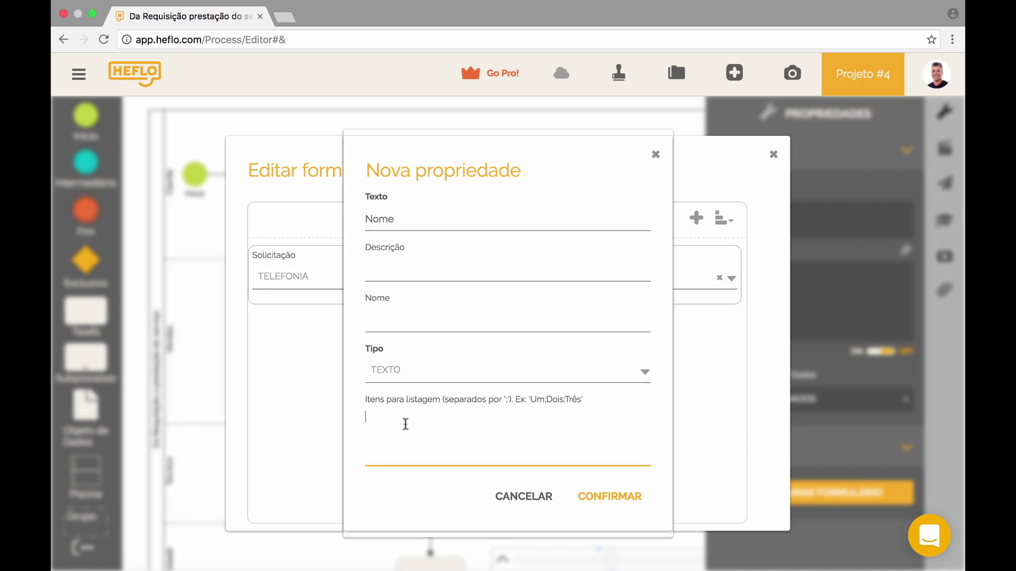
pyautogui.click(610, 497)
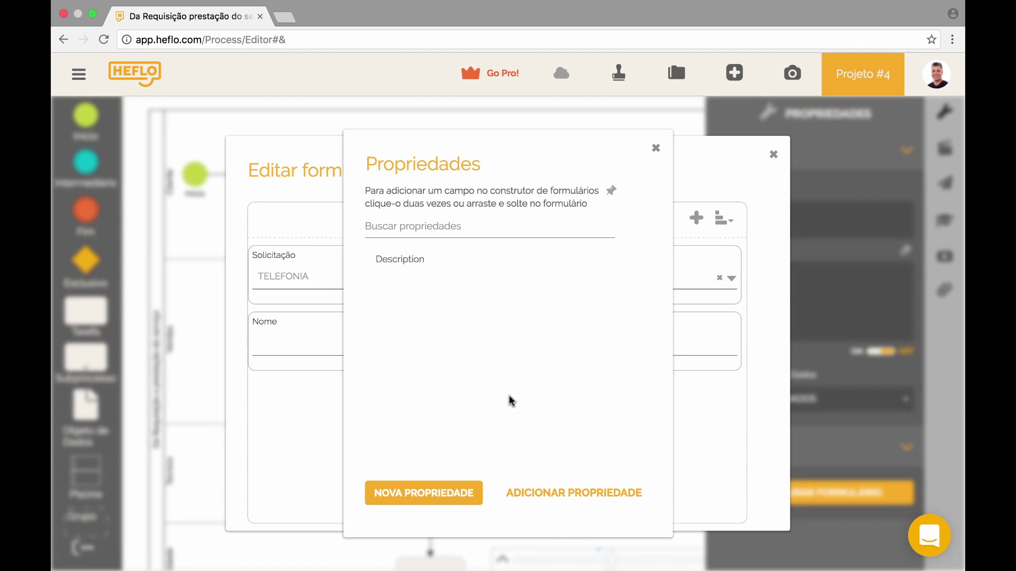
# - Create an E-mail property of type TEXTO and close the Propriedades list
pyautogui.click(437, 492)
pyautogui.write('E-mail')
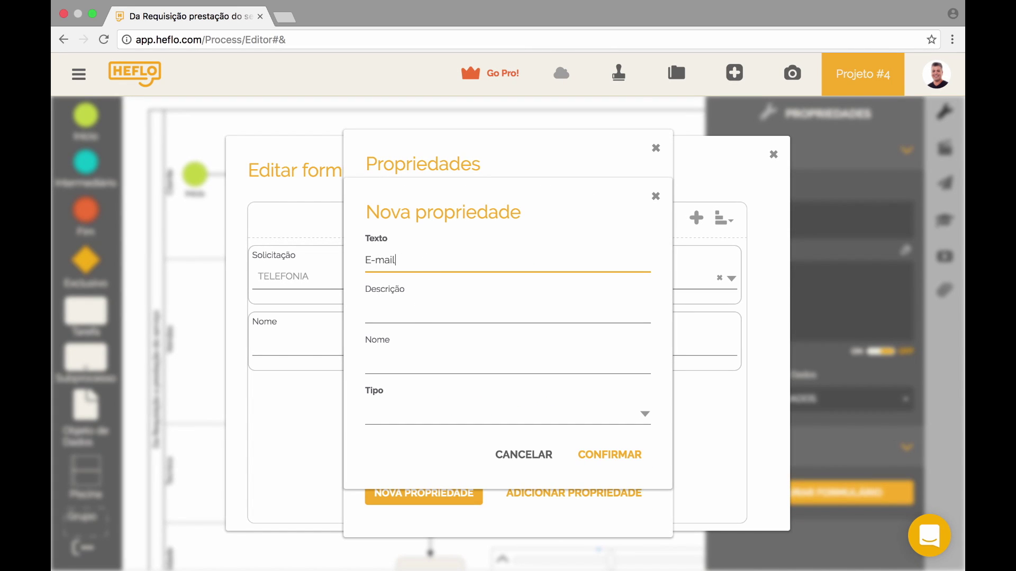
pyautogui.click(408, 421)
pyautogui.click(403, 519)
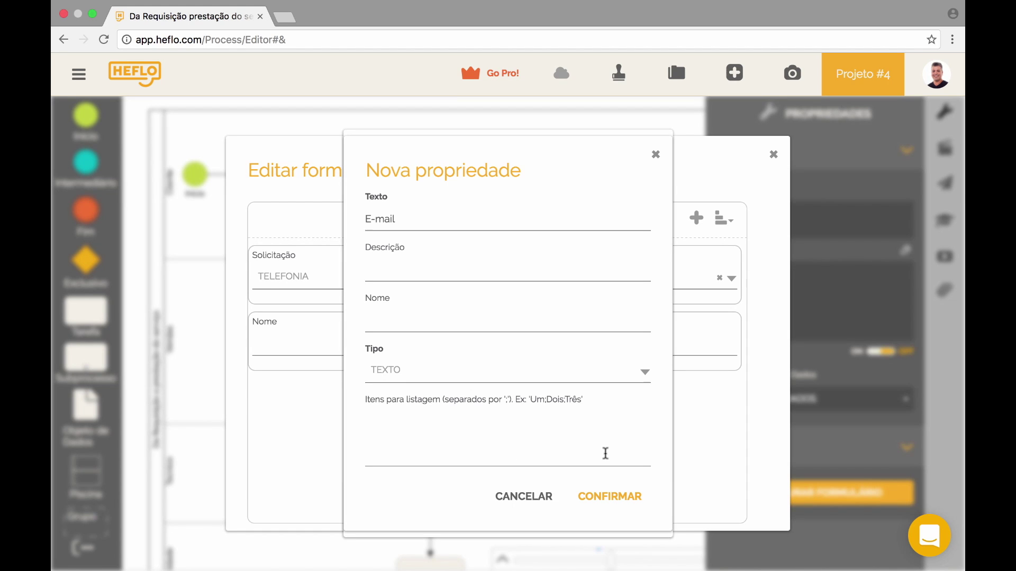
pyautogui.click(610, 499)
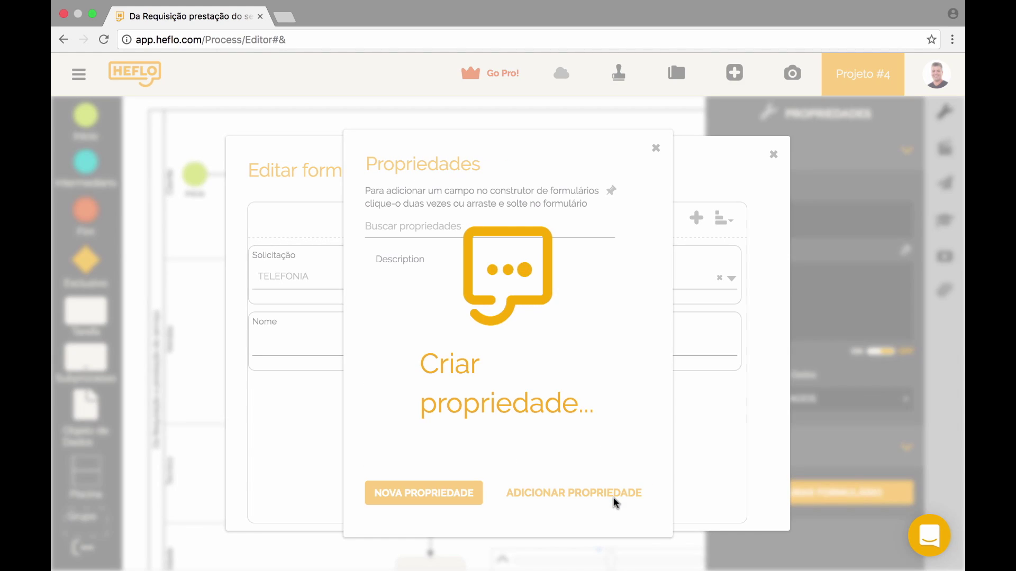
pyautogui.click(657, 150)
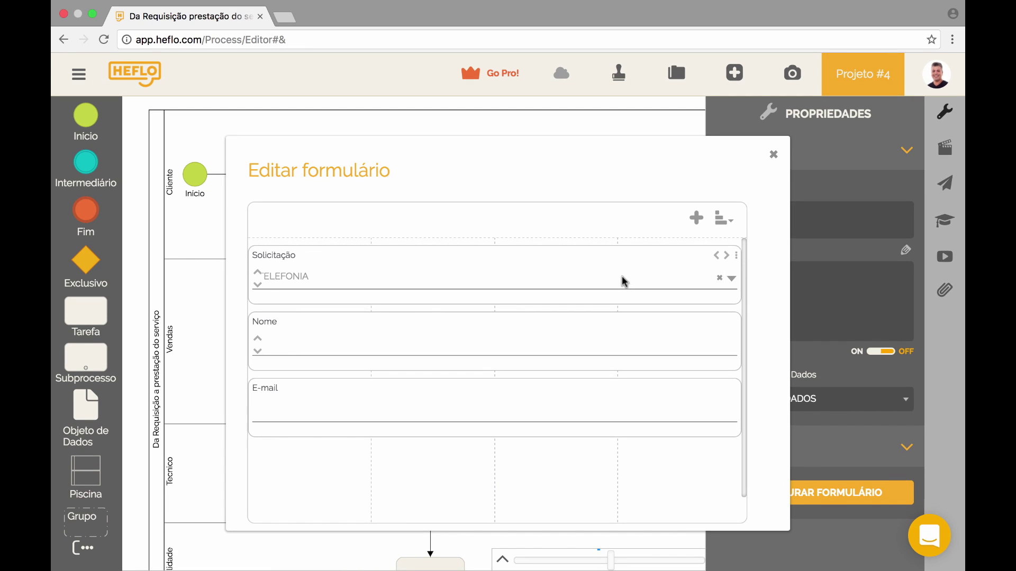
# - Mark the Solicitação field as Obrigatório
pyautogui.click(638, 260)
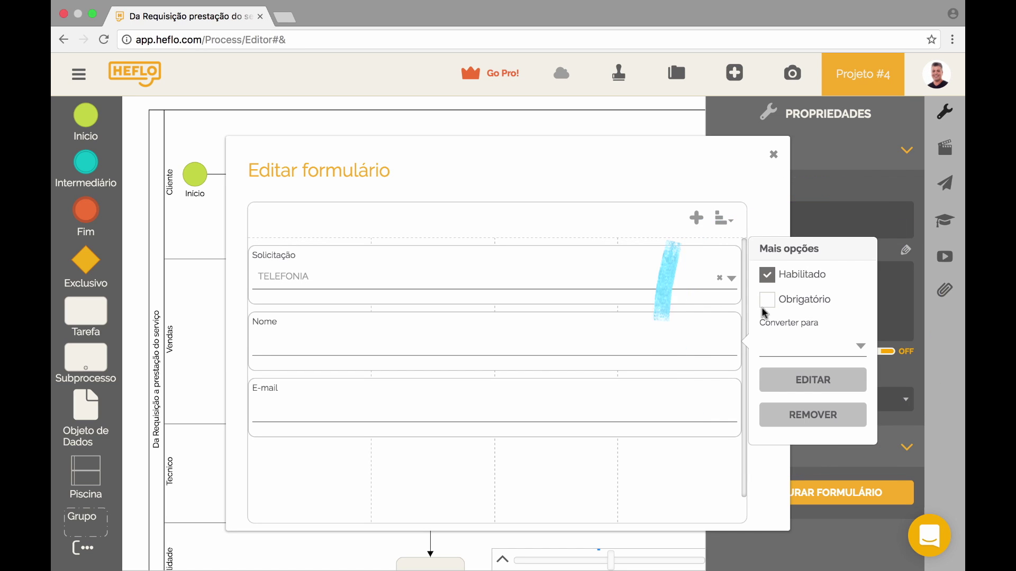
pyautogui.click(600, 324)
pyautogui.click(574, 391)
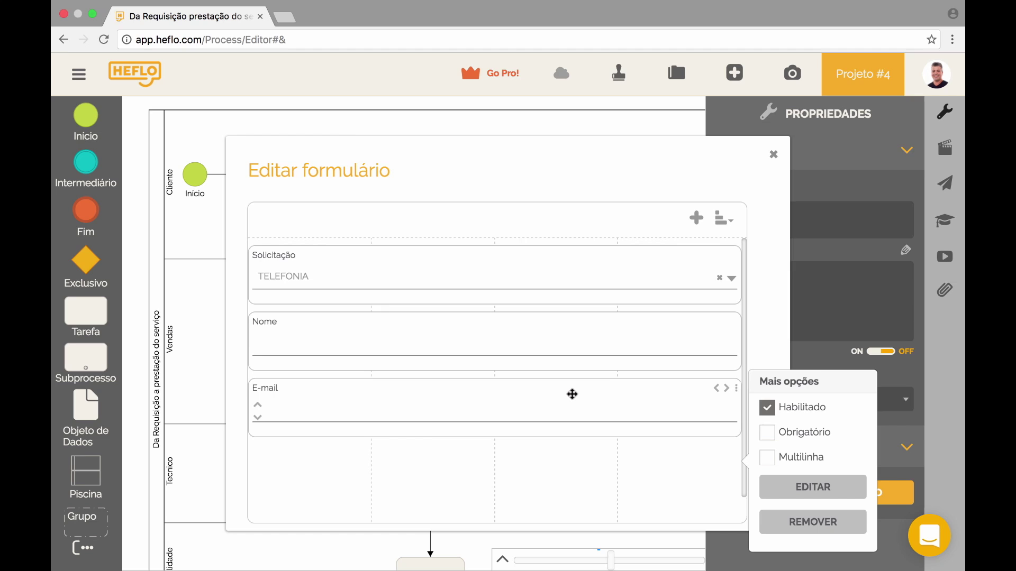
pyautogui.click(645, 279)
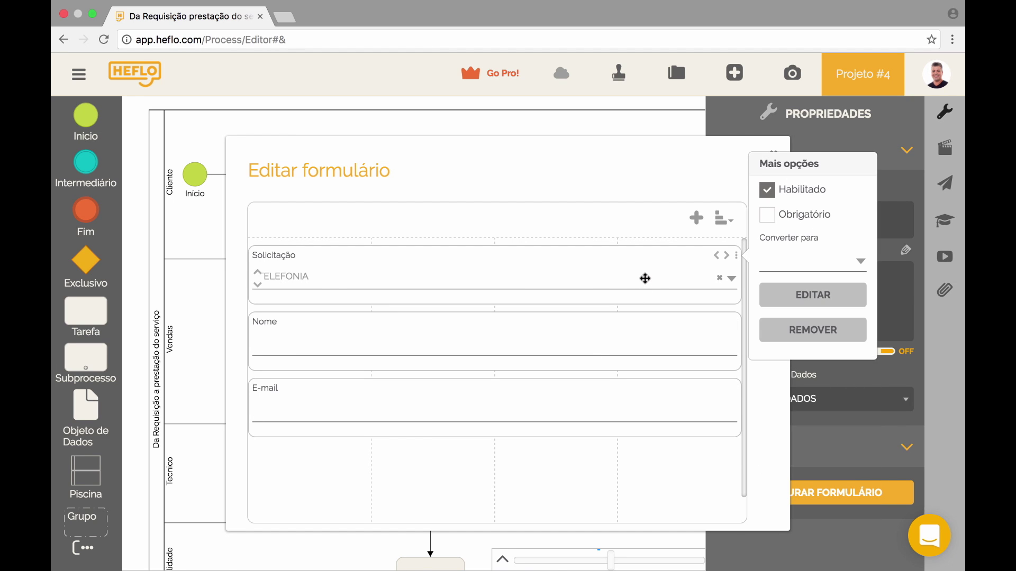
pyautogui.click(773, 221)
# - Mark Nome and E-mail as Obrigatório and close the Editar formulário editor
pyautogui.click(638, 335)
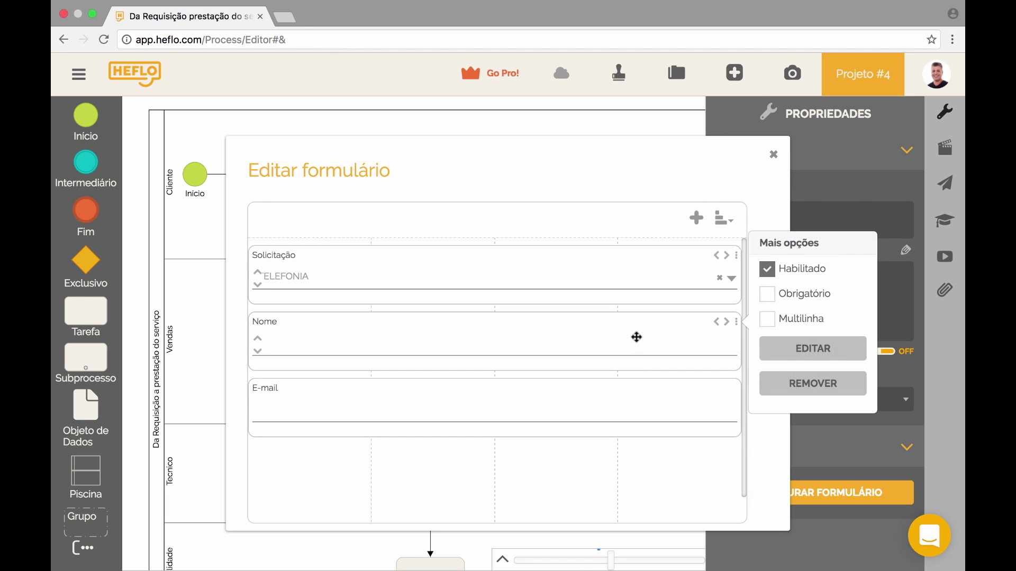
pyautogui.click(767, 294)
pyautogui.click(635, 385)
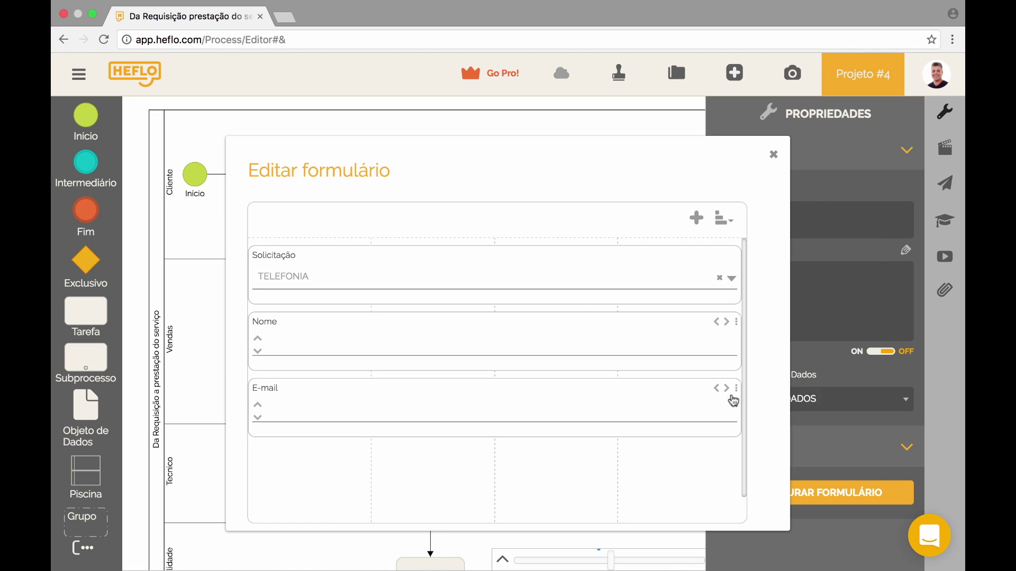
pyautogui.click(737, 392)
pyautogui.click(767, 360)
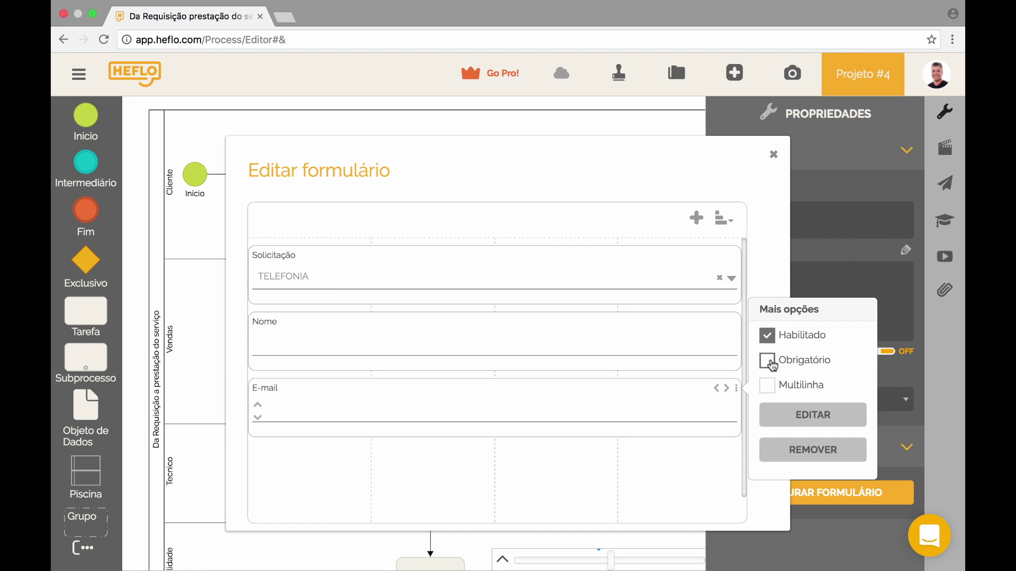
pyautogui.click(736, 392)
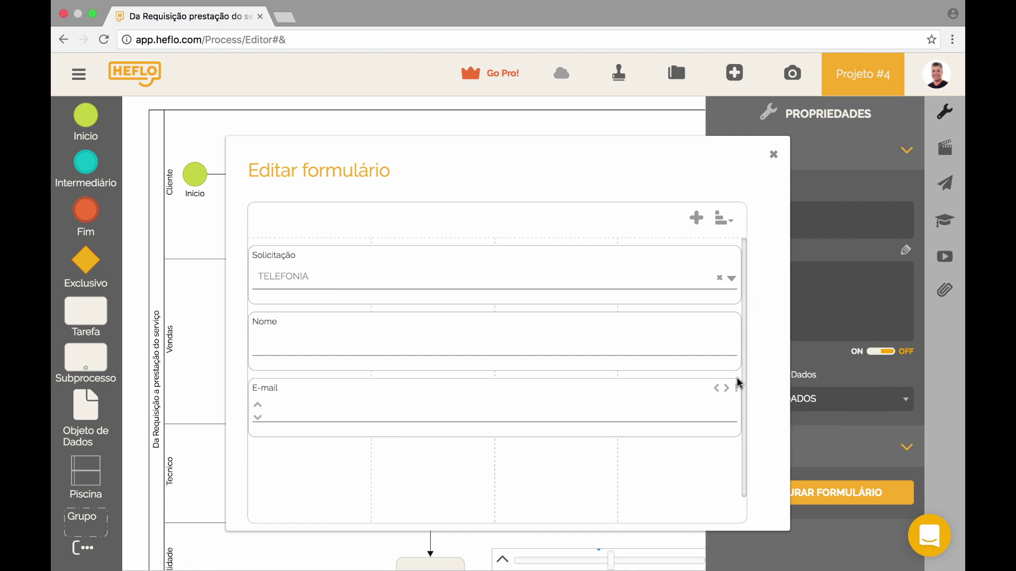
pyautogui.click(774, 154)
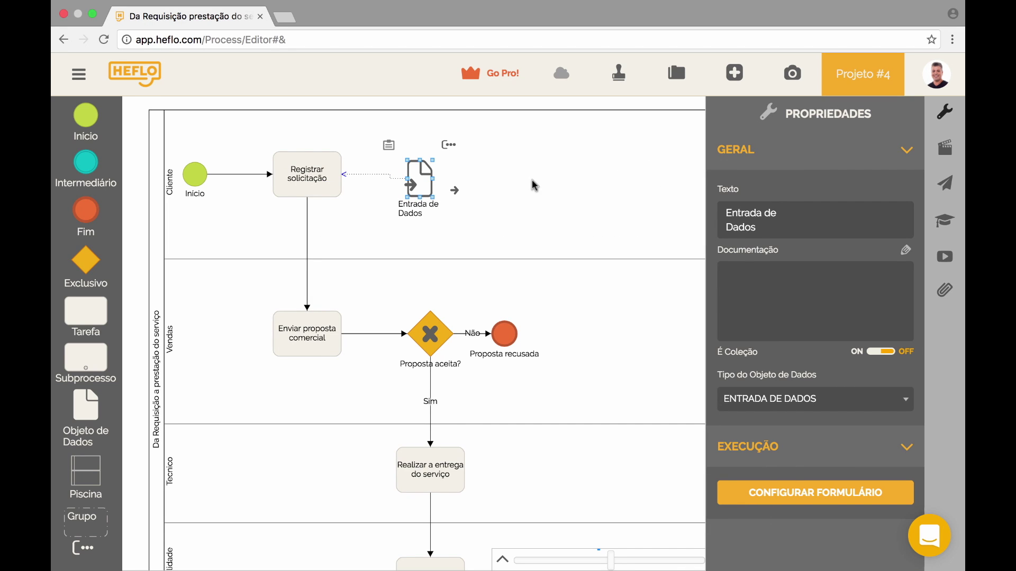
# - Reopen the Entrada de Dados form to review it, then close it
pyautogui.click(534, 186)
pyautogui.click(420, 168)
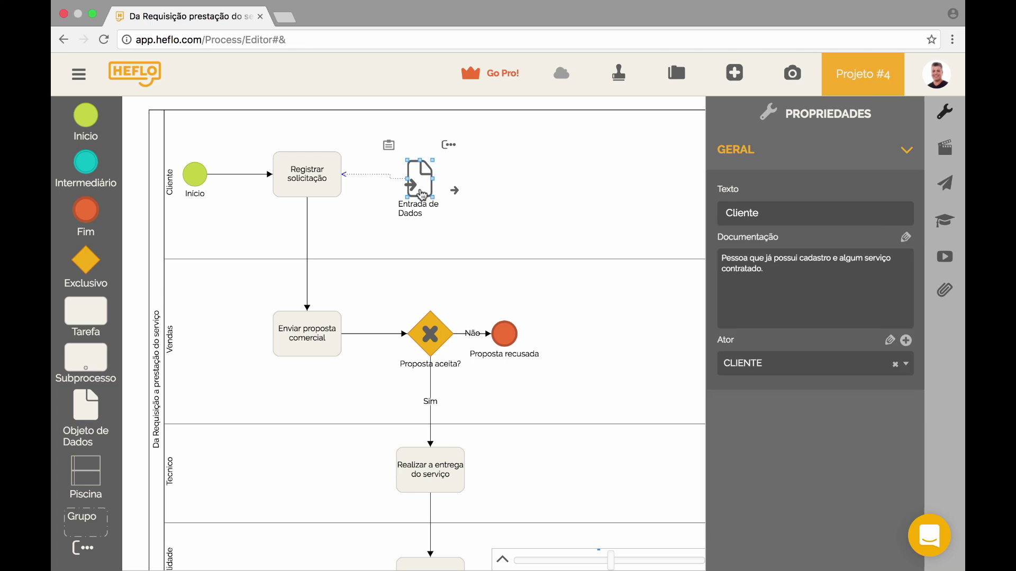
pyautogui.click(389, 147)
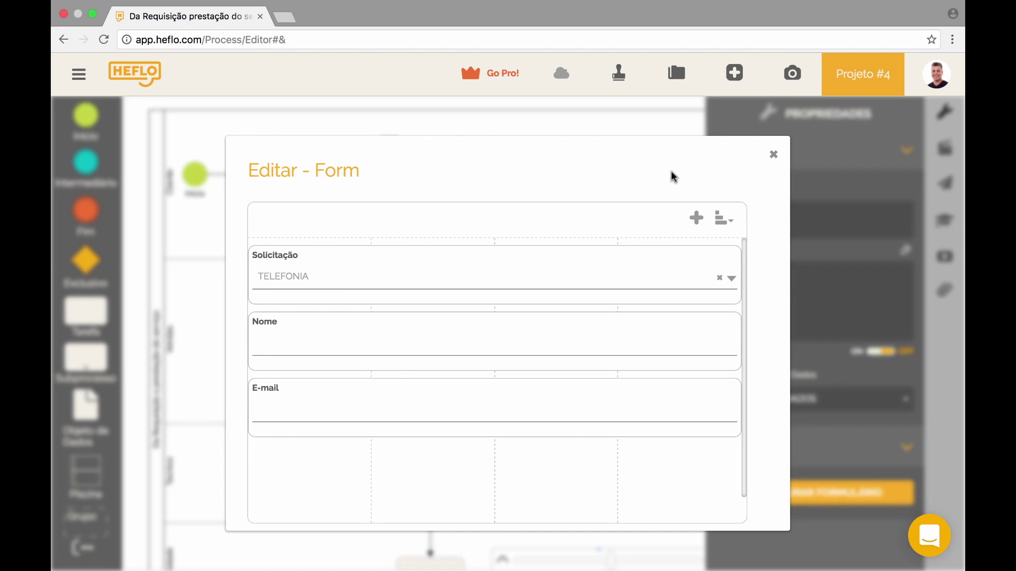
pyautogui.click(776, 162)
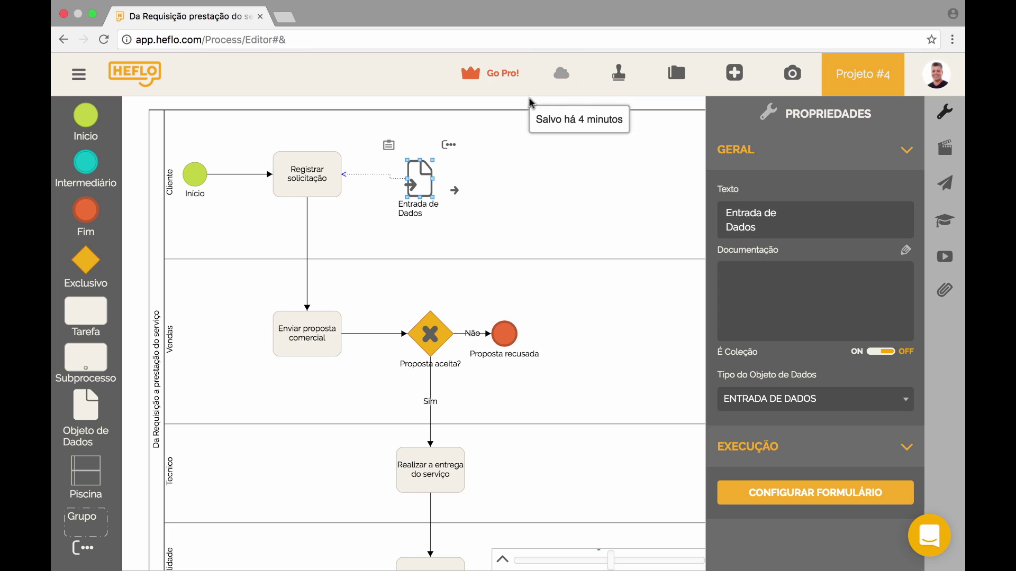
pyautogui.click(499, 182)
pyautogui.click(413, 180)
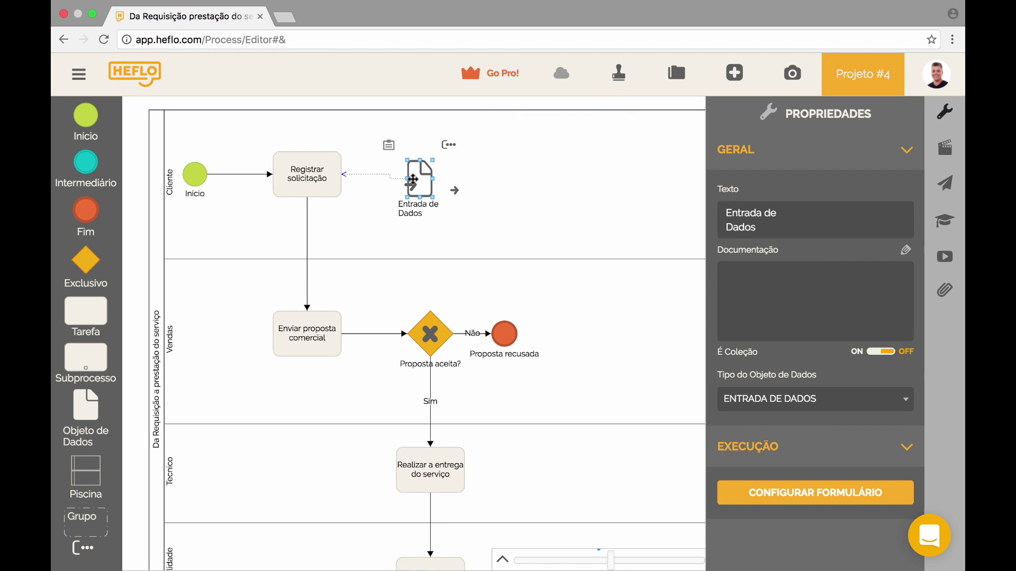
# - Attach a new data input left of Enviar proposta comercial and open its form
pyautogui.click(297, 339)
pyautogui.click(267, 299)
pyautogui.moveTo(267, 299); pyautogui.dragTo(240, 336)
pyautogui.click(211, 297)
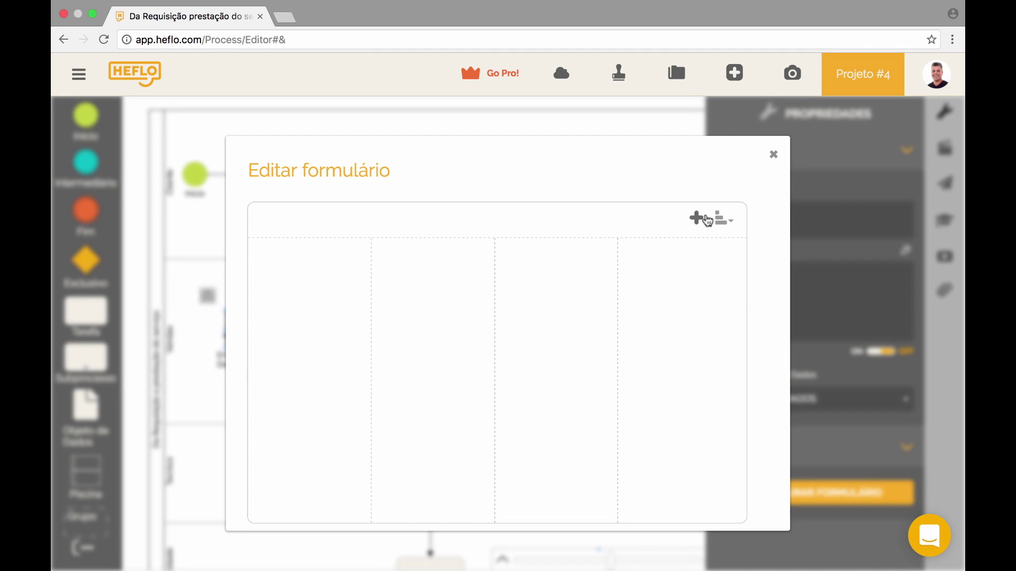
# - Add a MOEDA-type Valor fechado property to the form and close the editor
pyautogui.click(699, 224)
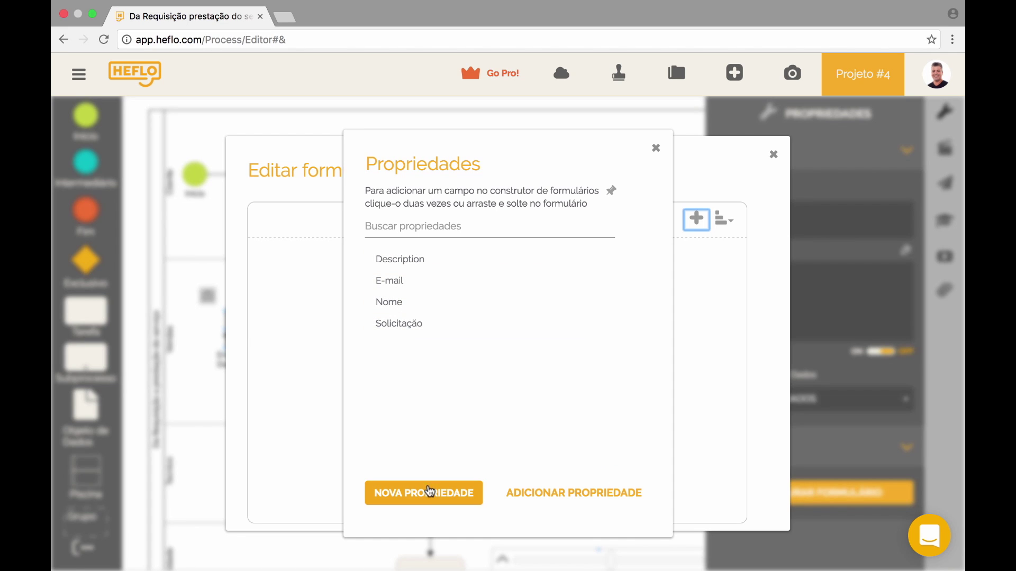
pyautogui.click(430, 504)
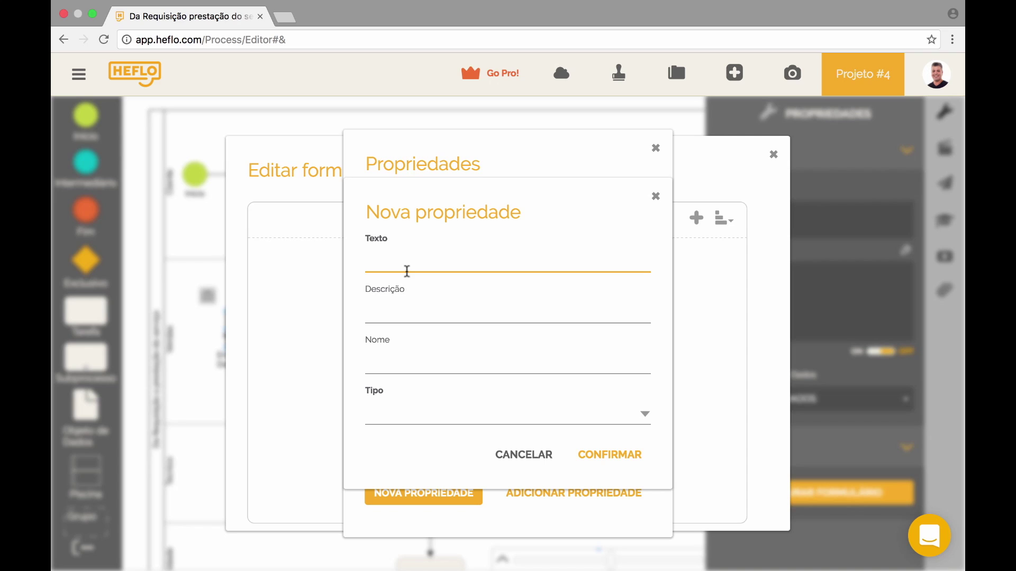
pyautogui.write('Valor fechado')
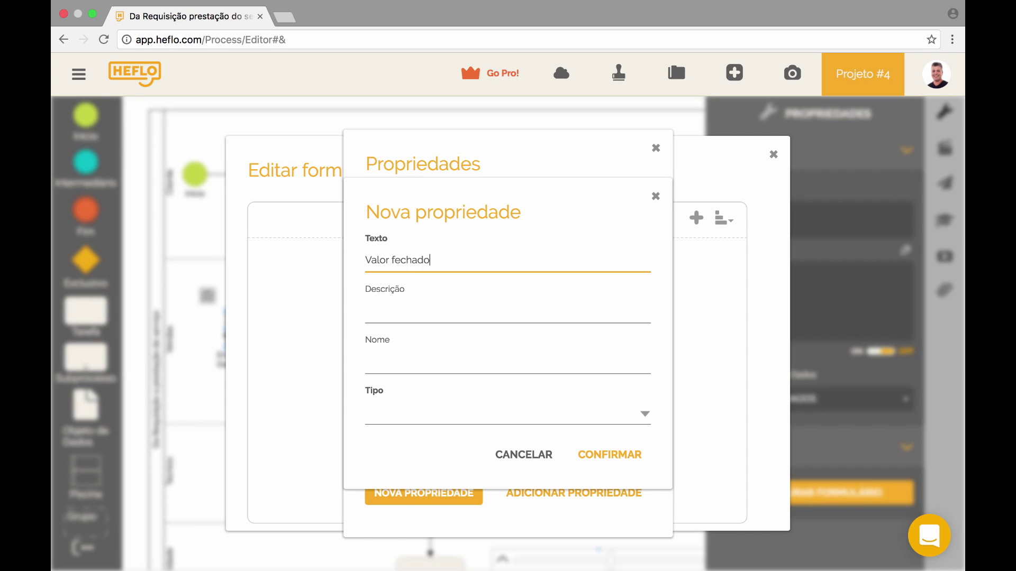
pyautogui.click(387, 408)
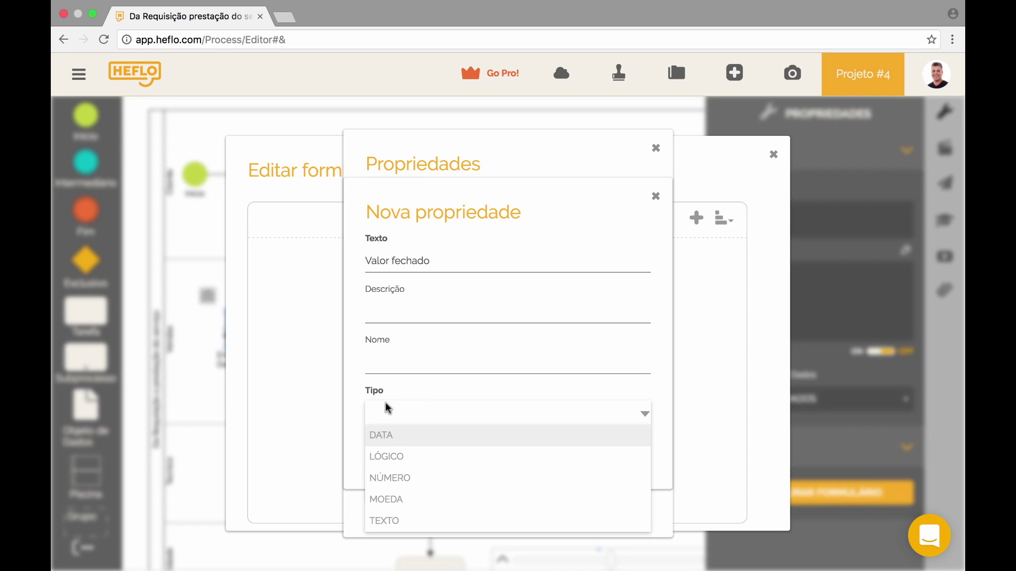
pyautogui.click(430, 503)
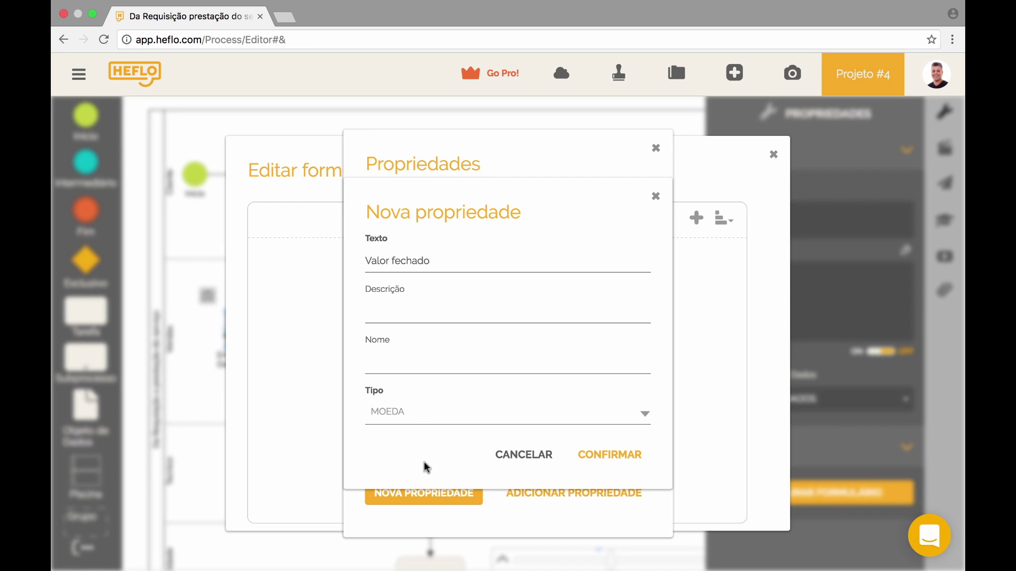
pyautogui.click(607, 458)
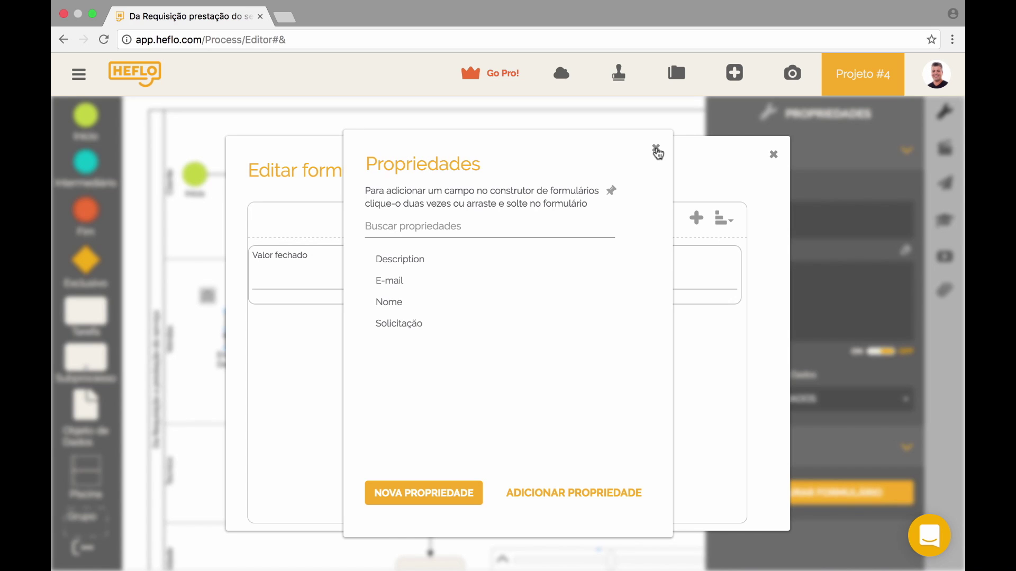
pyautogui.click(658, 153)
pyautogui.click(736, 256)
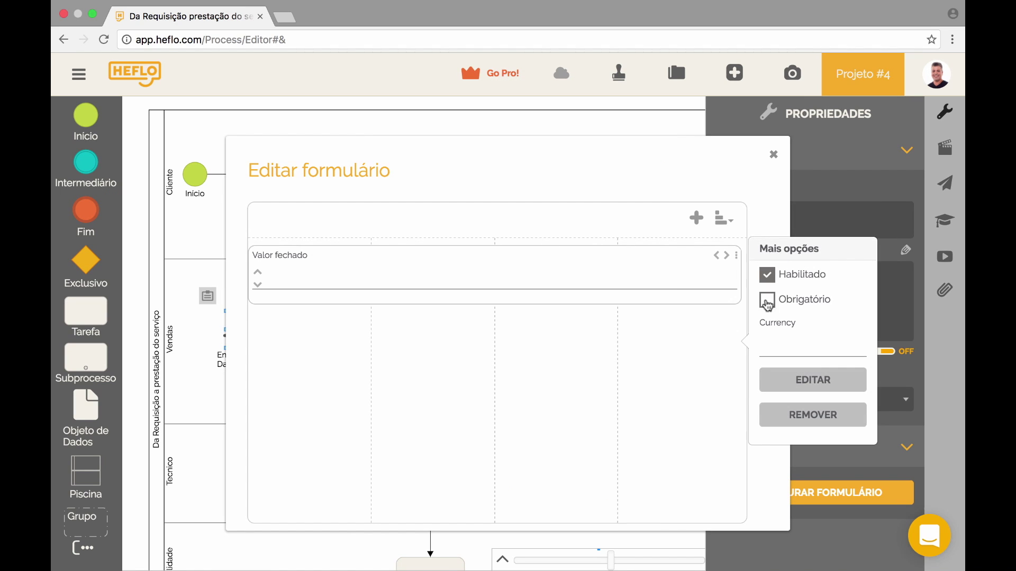
pyautogui.click(757, 208)
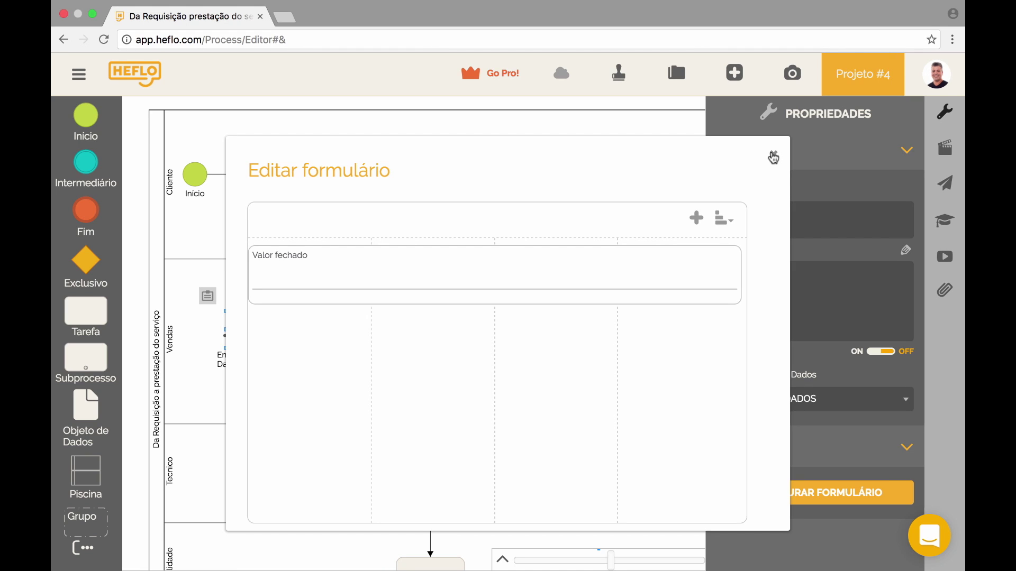
pyautogui.click(774, 158)
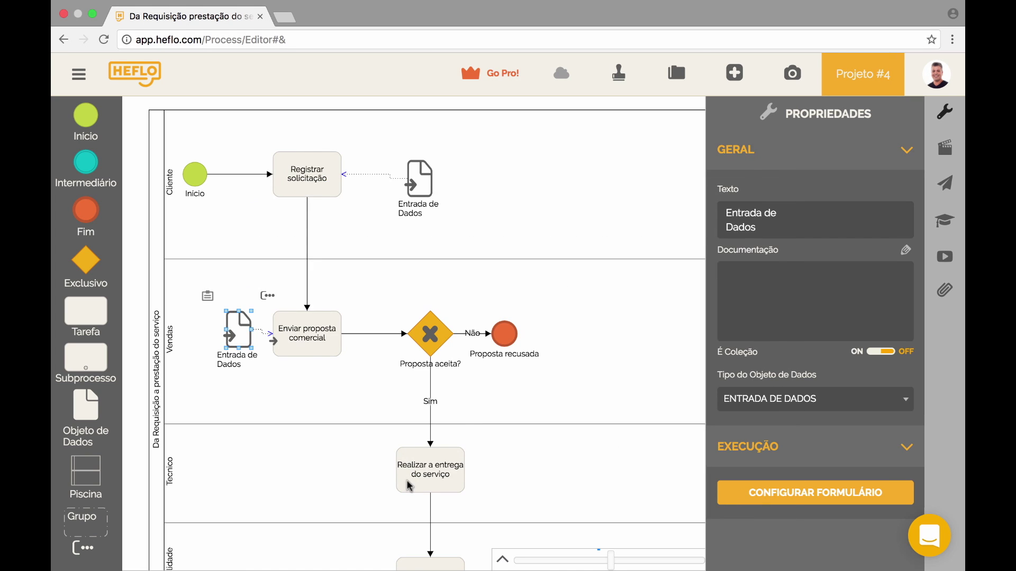
# - Attach a new data input left of Realizar a entrega do serviço and open its form
pyautogui.click(406, 481)
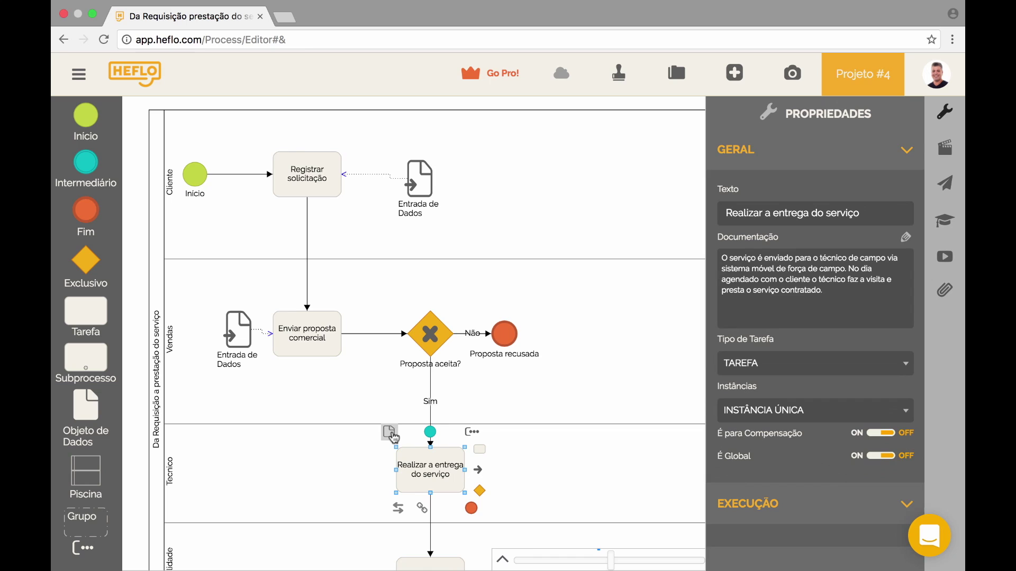
pyautogui.click(394, 437)
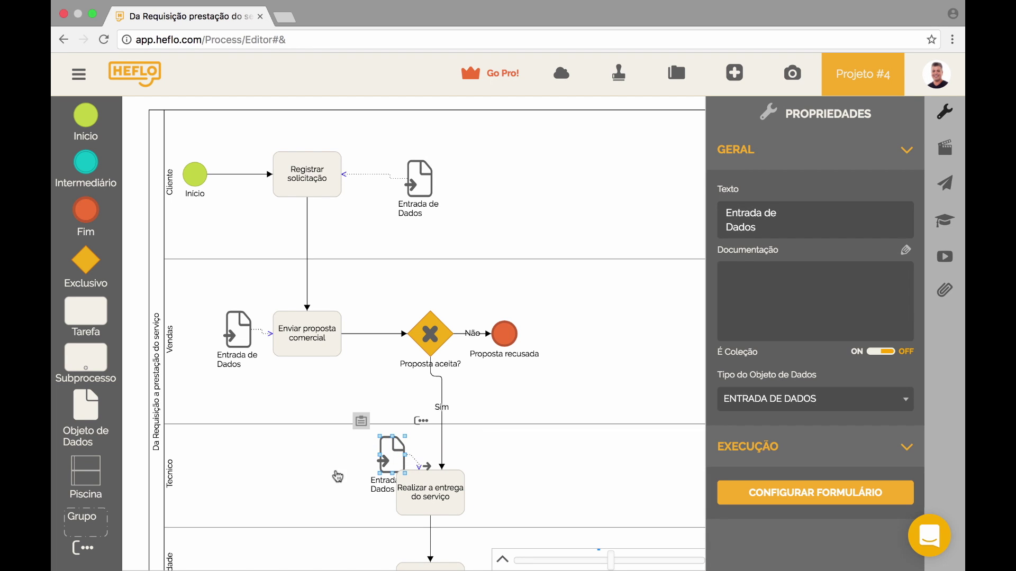
pyautogui.moveTo(387, 451); pyautogui.dragTo(347, 467)
pyautogui.click(319, 435)
# - Add a TEXTO-type property named Solução to the form
pyautogui.click(696, 218)
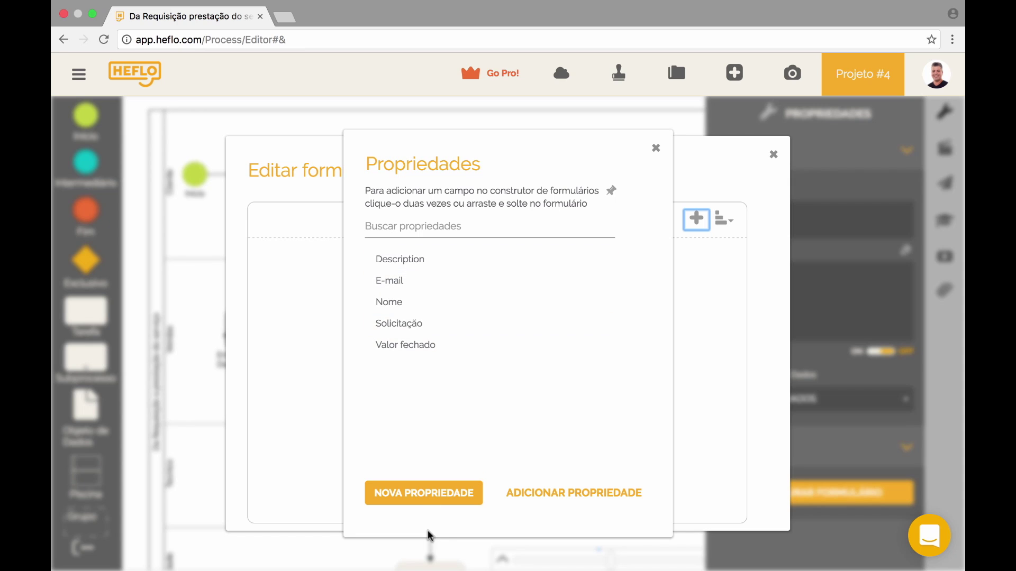
pyautogui.click(450, 498)
pyautogui.write('Solução')
pyautogui.click(418, 403)
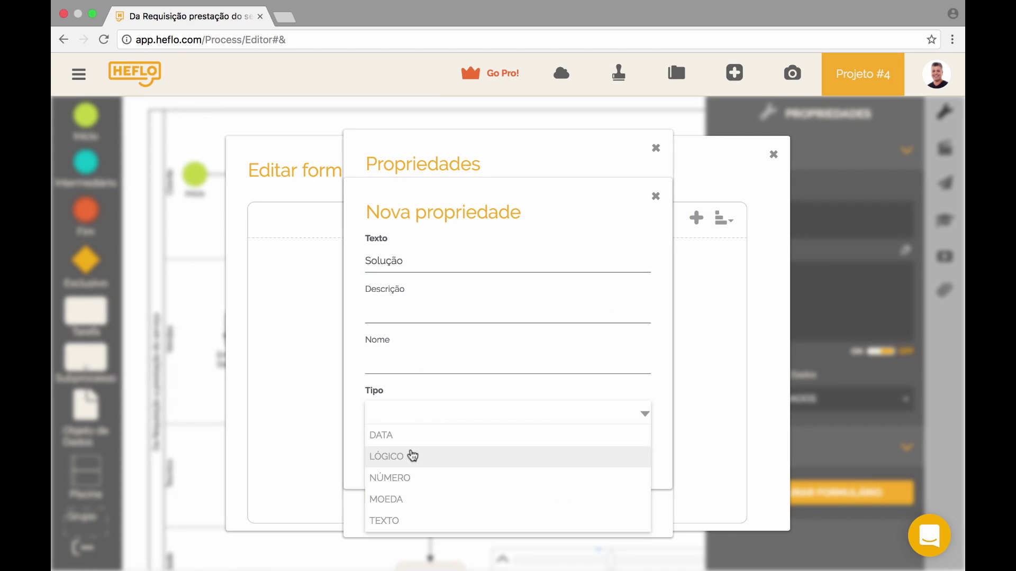
pyautogui.click(408, 519)
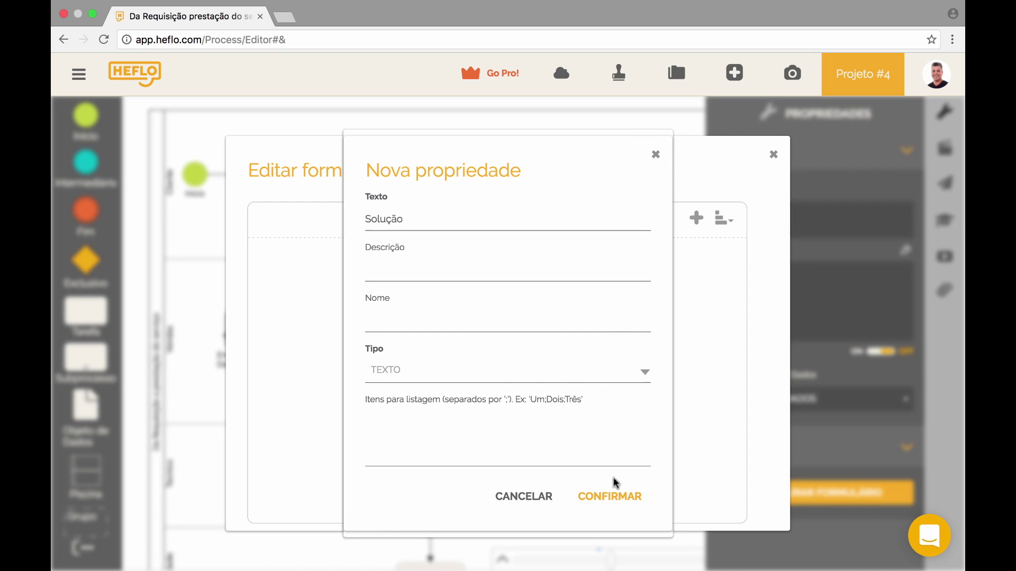
pyautogui.click(610, 497)
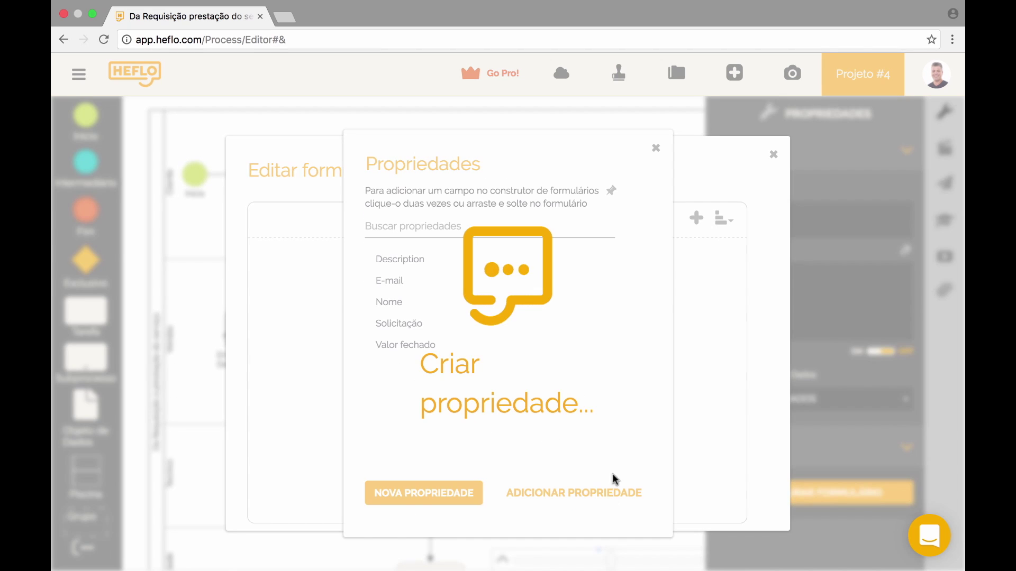
pyautogui.click(656, 149)
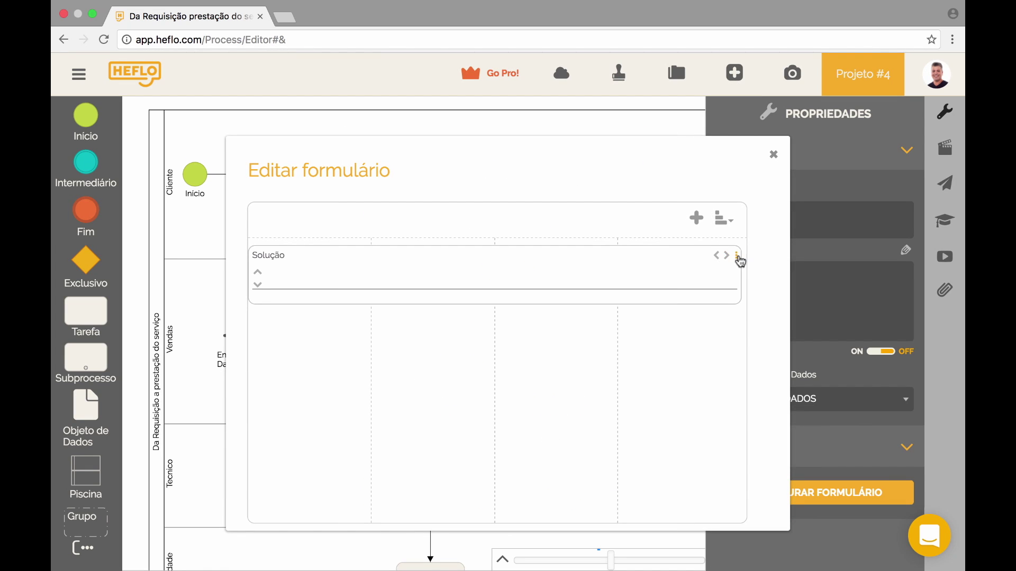
# - Make Solução required and multiline, then close the form editor
pyautogui.click(737, 257)
pyautogui.click(771, 310)
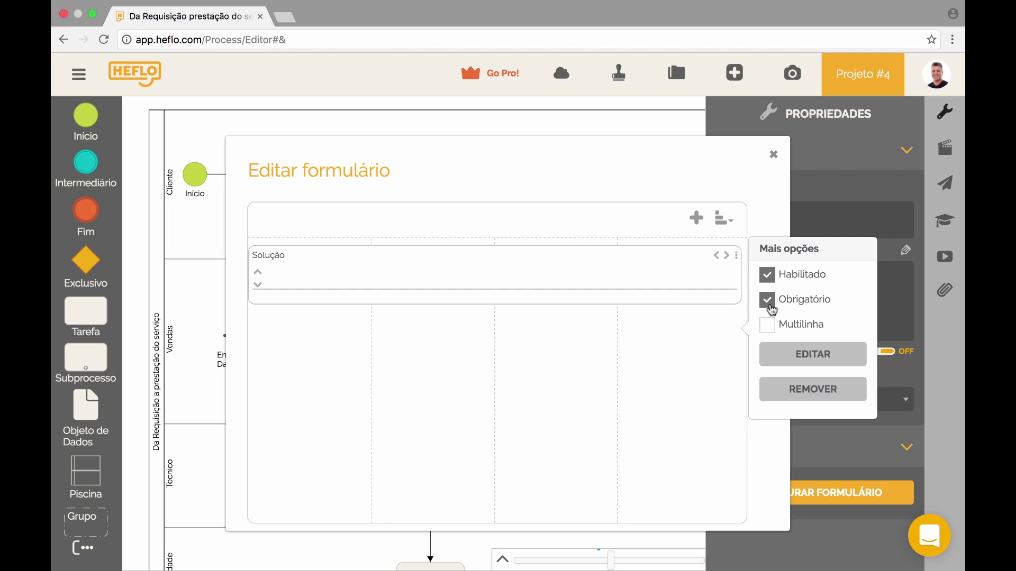
pyautogui.click(770, 332)
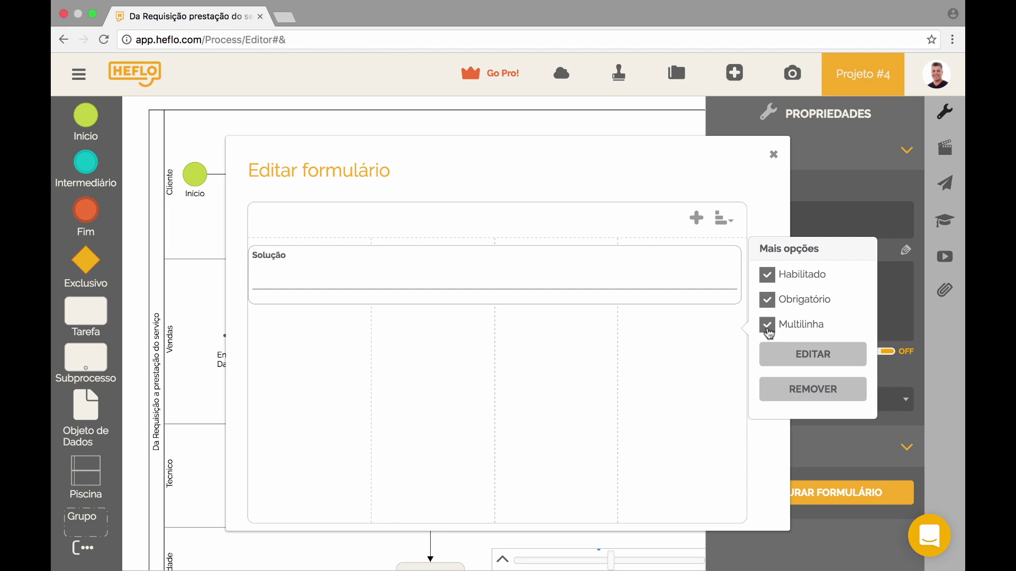
pyautogui.click(758, 226)
pyautogui.click(776, 157)
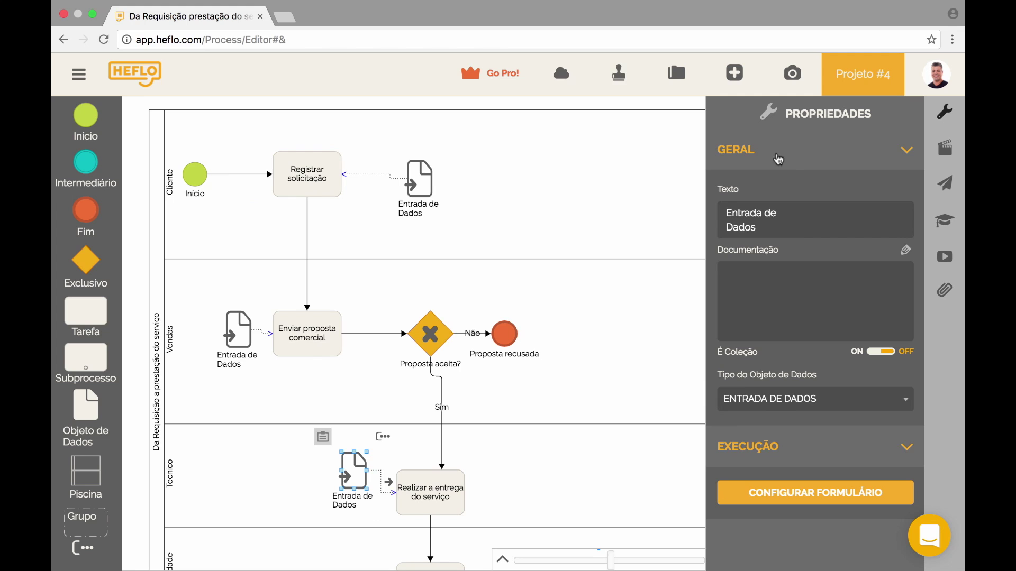
pyautogui.scroll(-3, 465, 423)
# - Attach a new data input left of Aferir qualidade and open its form properties
pyautogui.click(427, 497)
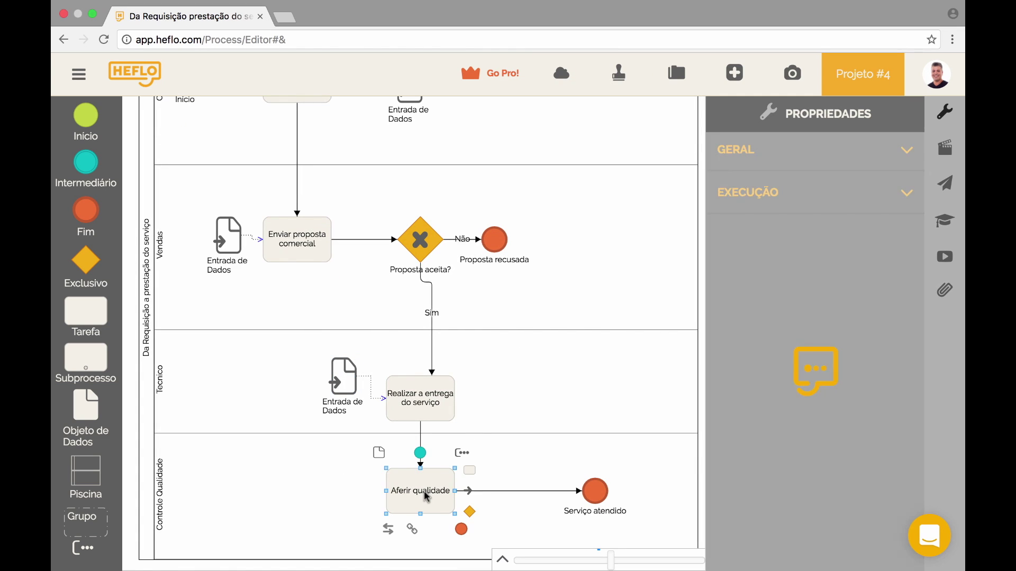
pyautogui.click(378, 454)
pyautogui.moveTo(378, 455); pyautogui.dragTo(345, 496)
pyautogui.click(315, 471)
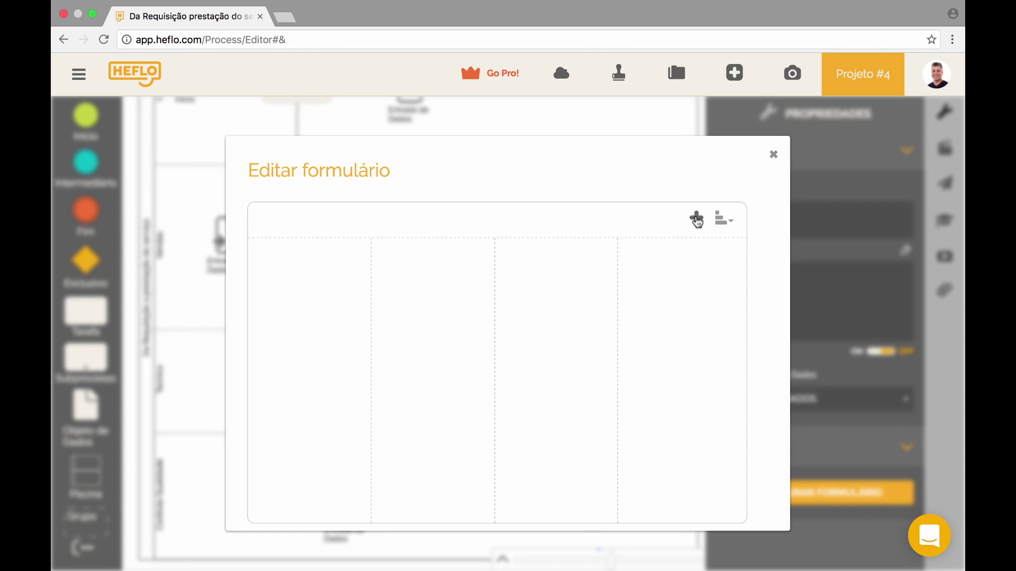
pyautogui.click(696, 219)
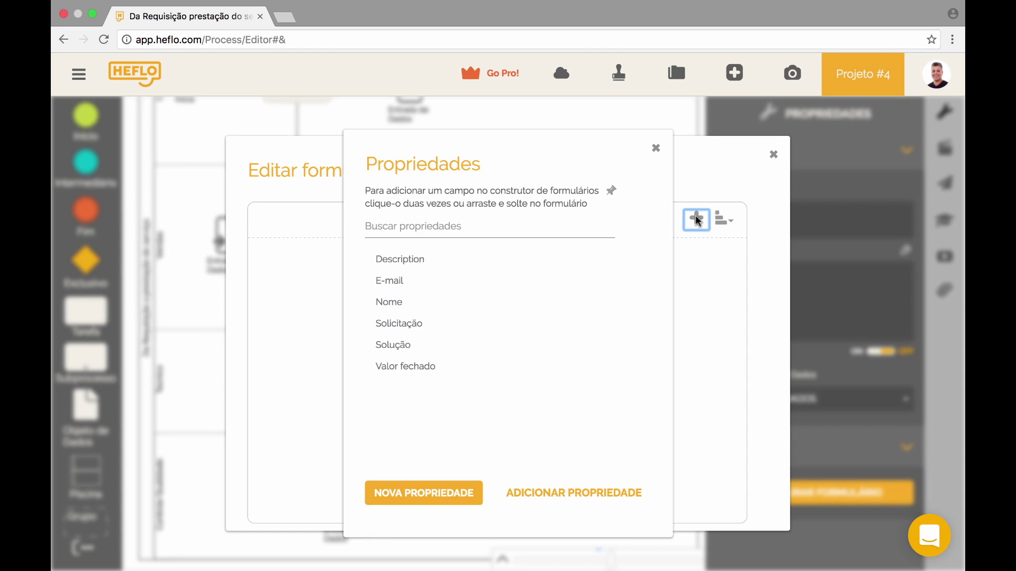
# - Add a required Satisfação TEXTO field with items Satisfeito;Insatisfeito;Indiferente
pyautogui.click(439, 502)
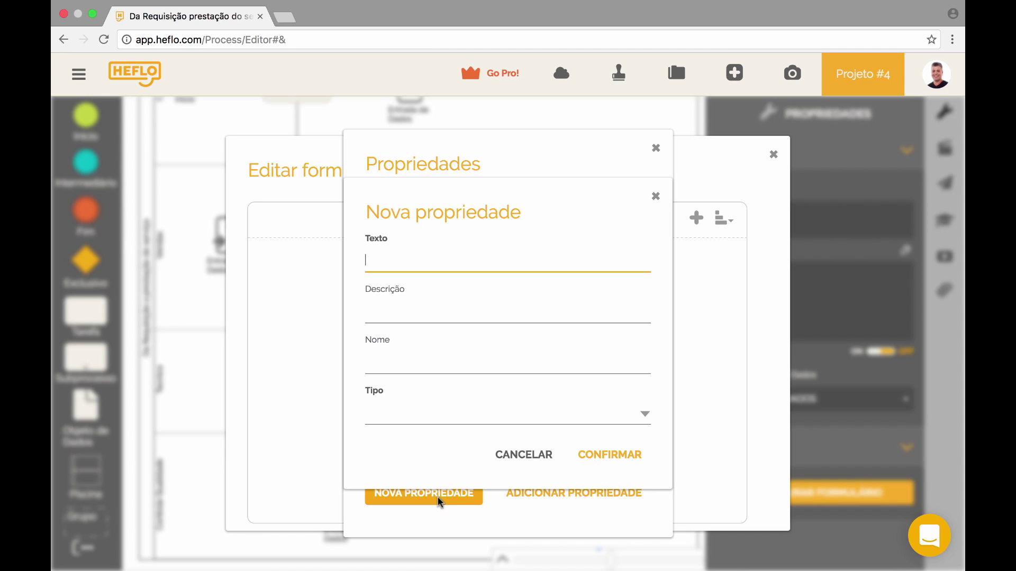
pyautogui.write('Satisfação')
pyautogui.click(435, 417)
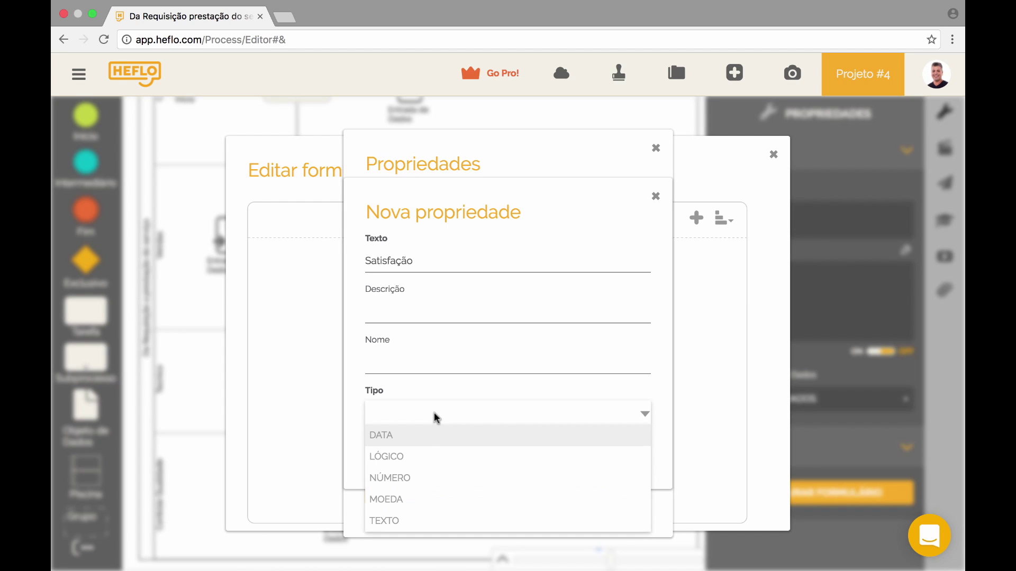
pyautogui.click(417, 522)
pyautogui.click(418, 447)
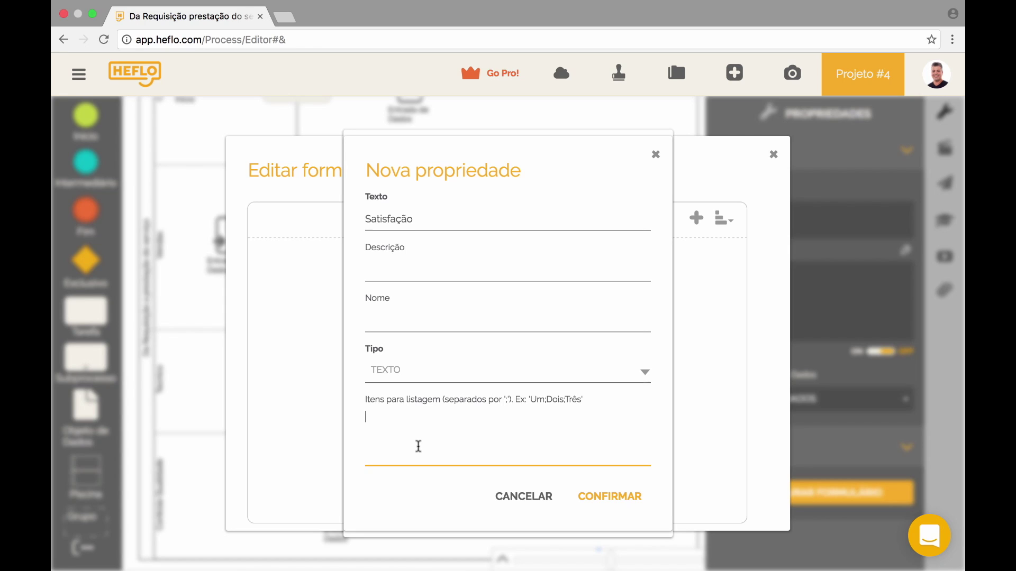
pyautogui.write('Satisfeito;Insatisfeito;')
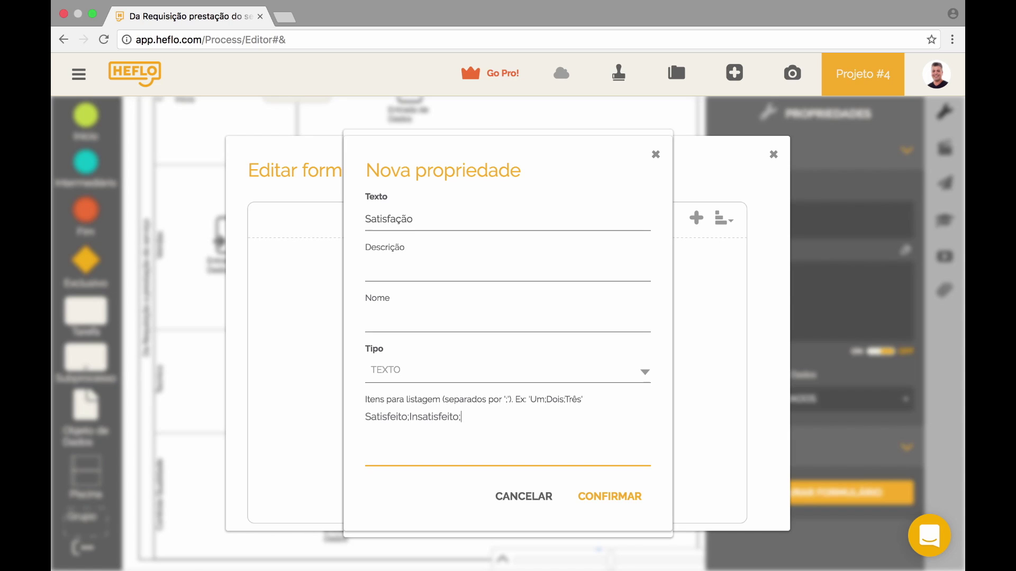
pyautogui.write('Indiferente')
pyautogui.click(583, 495)
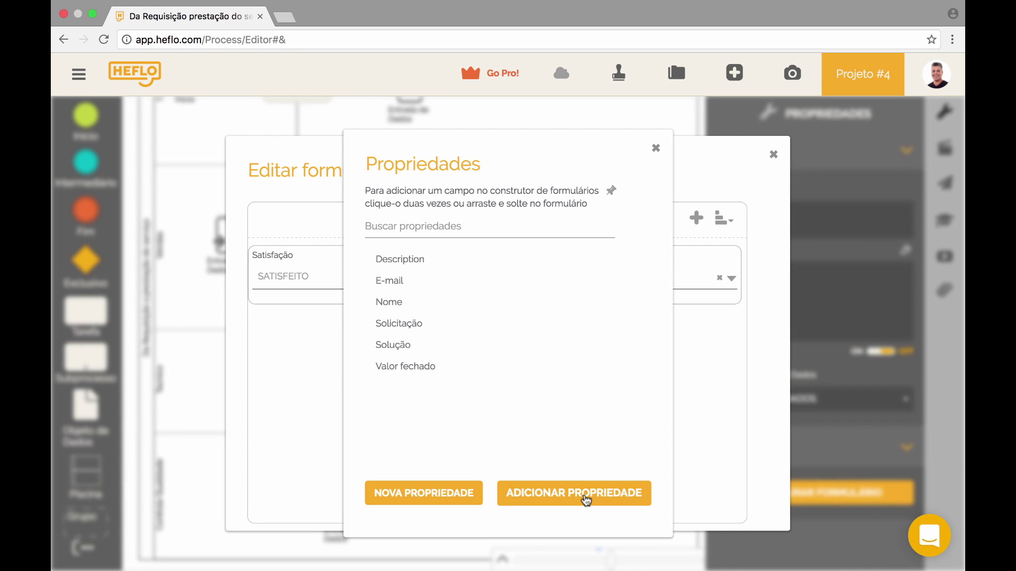
pyautogui.click(656, 148)
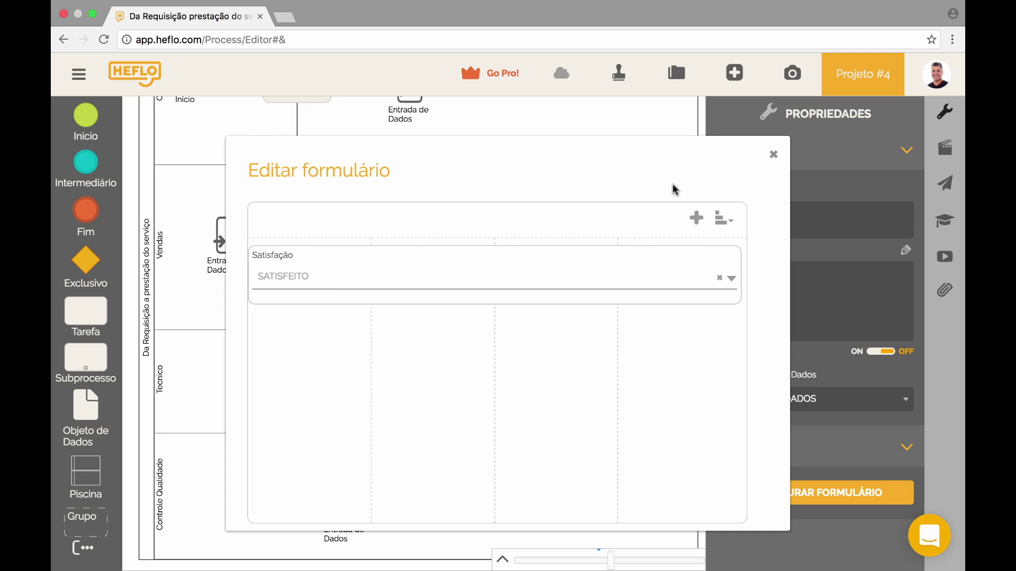
pyautogui.click(737, 255)
pyautogui.click(769, 300)
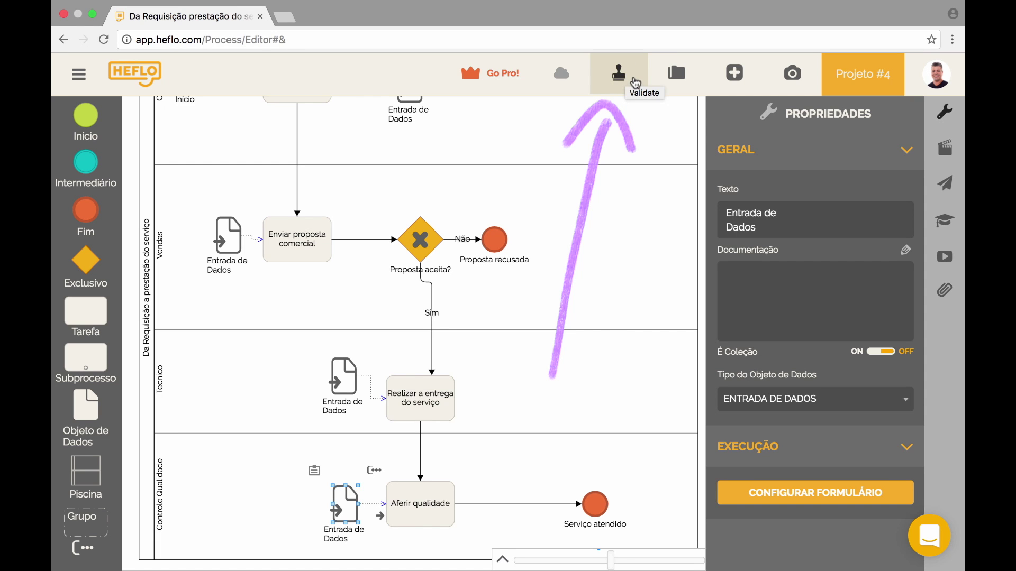
# - Validate the process, dismiss the 'Não existem pendências' message, and show the Ações panel
pyautogui.click(635, 82)
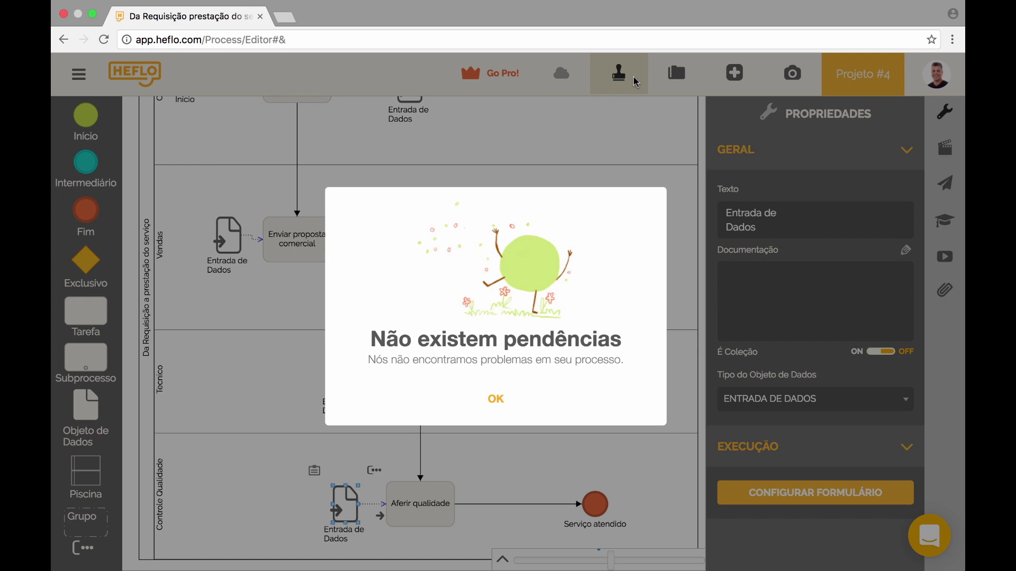
pyautogui.click(506, 400)
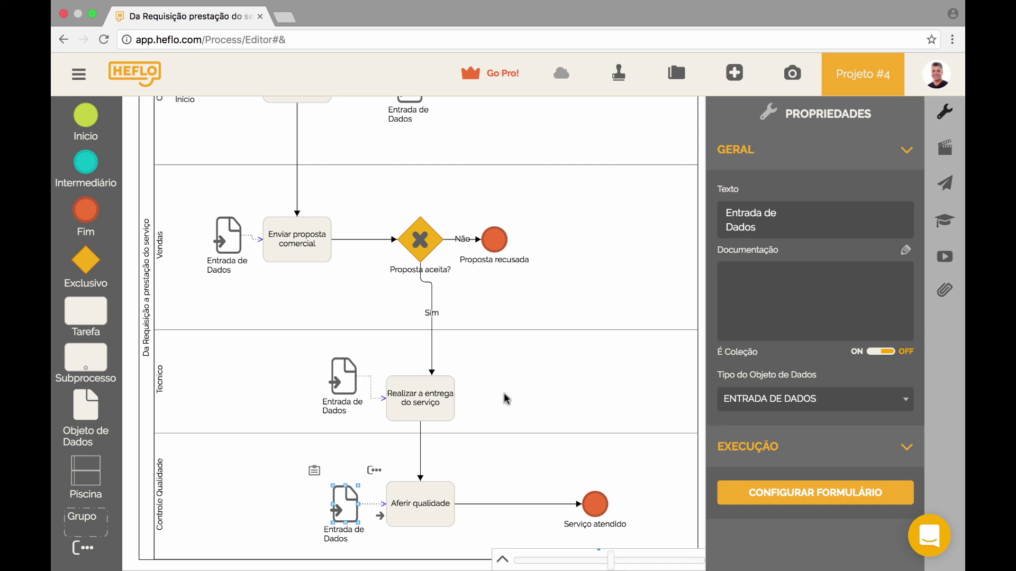
pyautogui.click(945, 155)
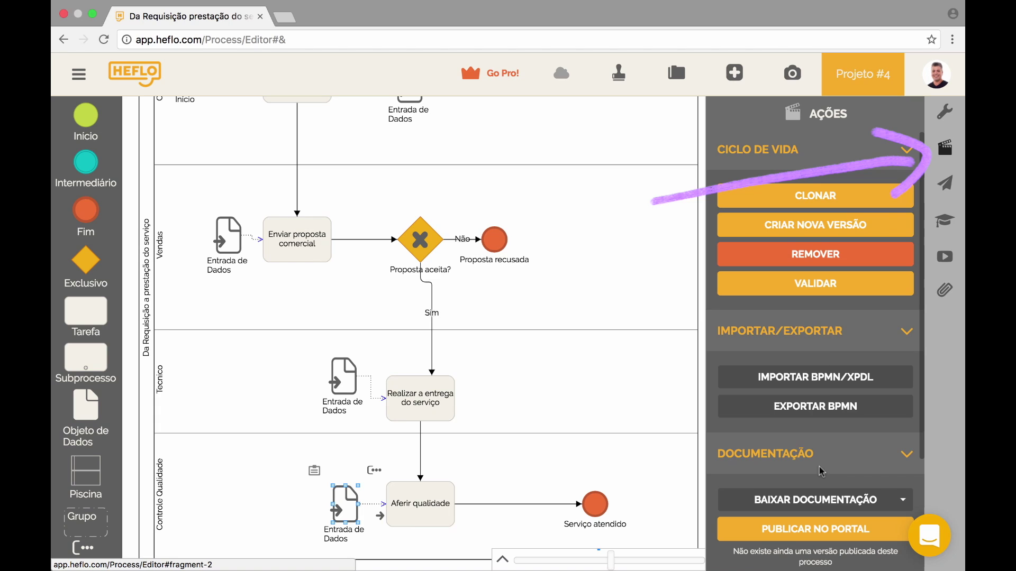
# - Publish the process with PUBLICAR AUTOMATIZAÇÃO from the Ações panel
pyautogui.scroll(-3, 822, 511)
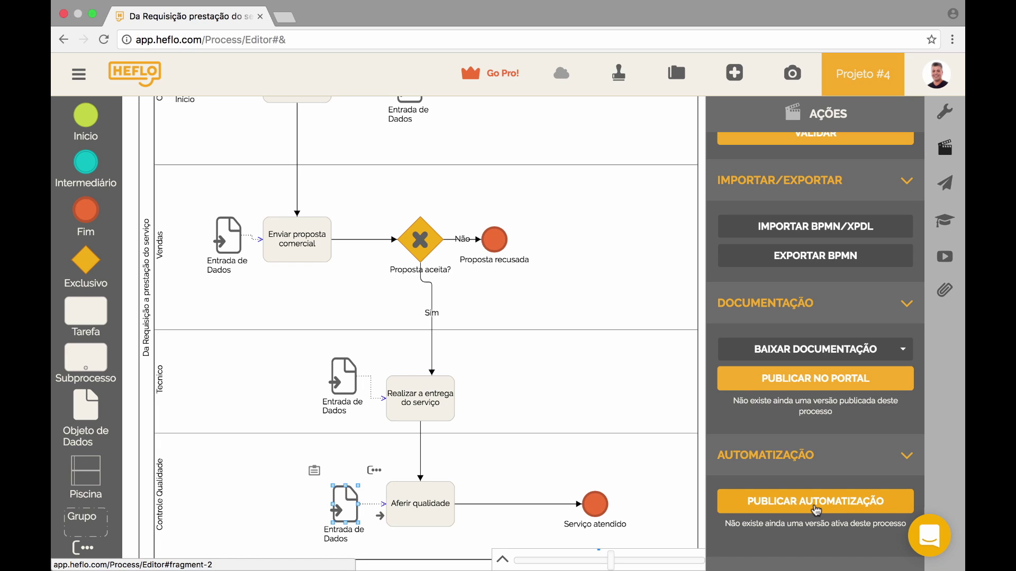
pyautogui.click(816, 502)
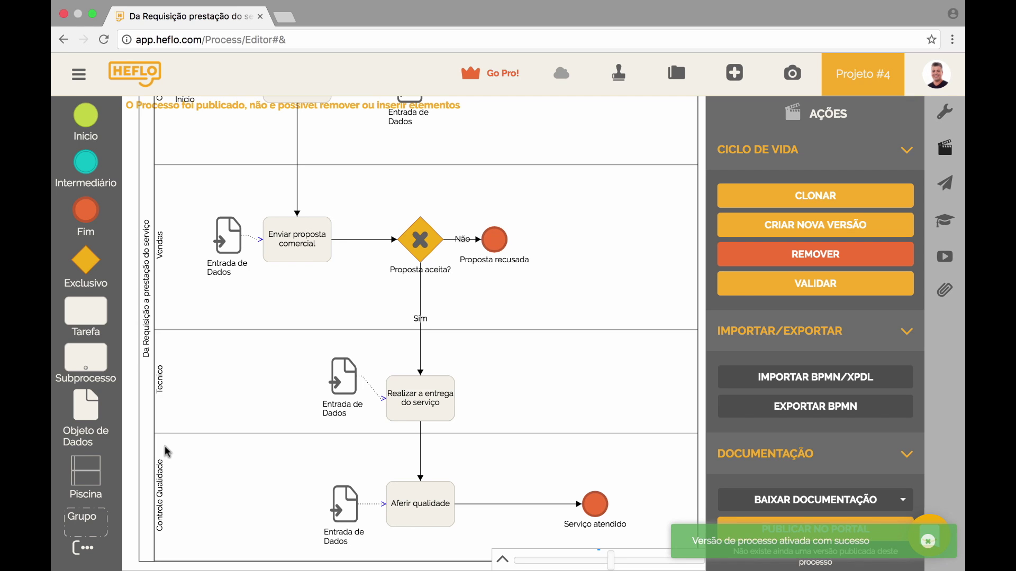
pyautogui.scroll(3, 134, 343)
pyautogui.scroll(2, 134, 343)
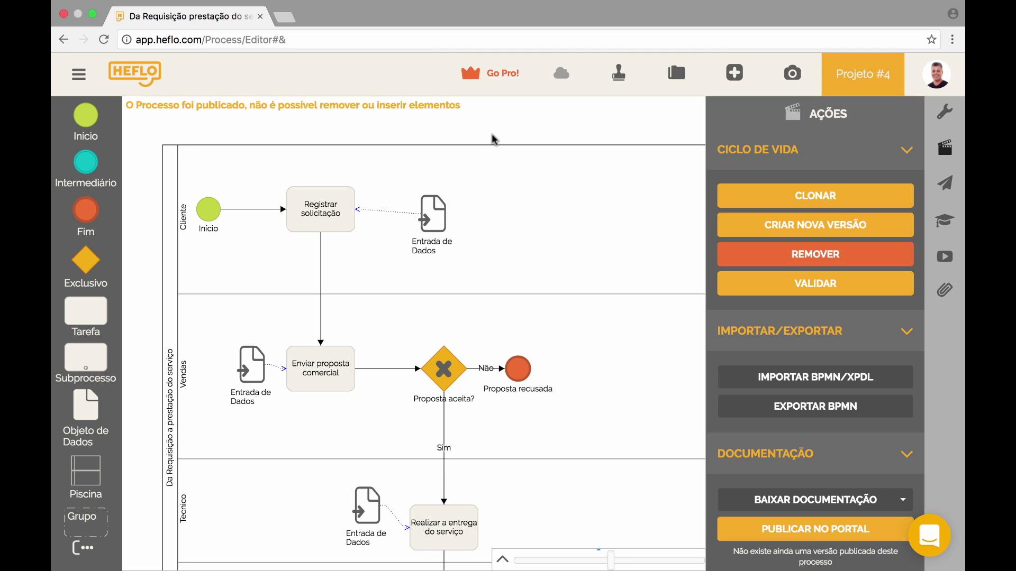
# - Inspect the Registrar solicitação task, client data input, and Não and Sim flows
pyautogui.click(324, 205)
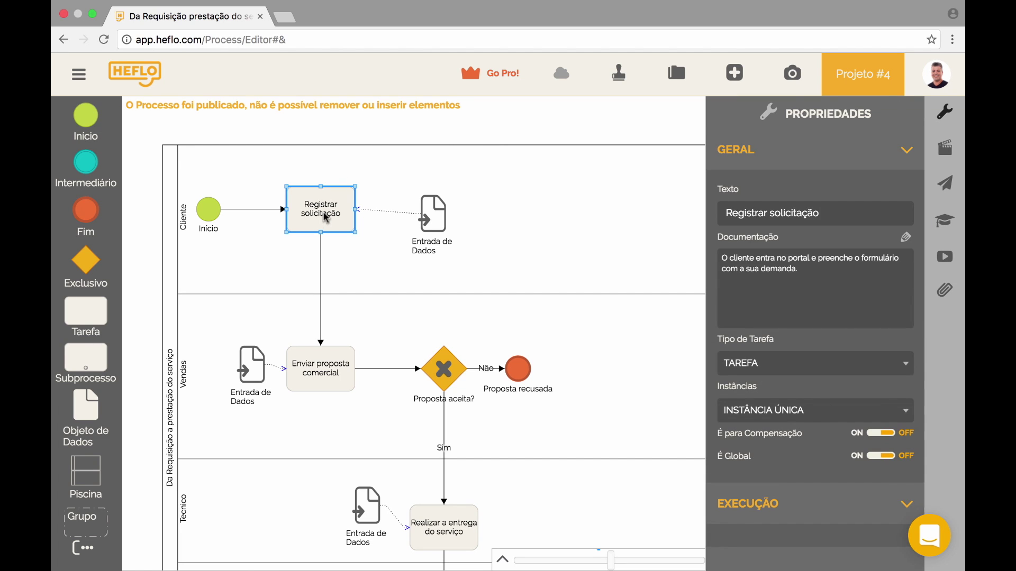
pyautogui.click(435, 225)
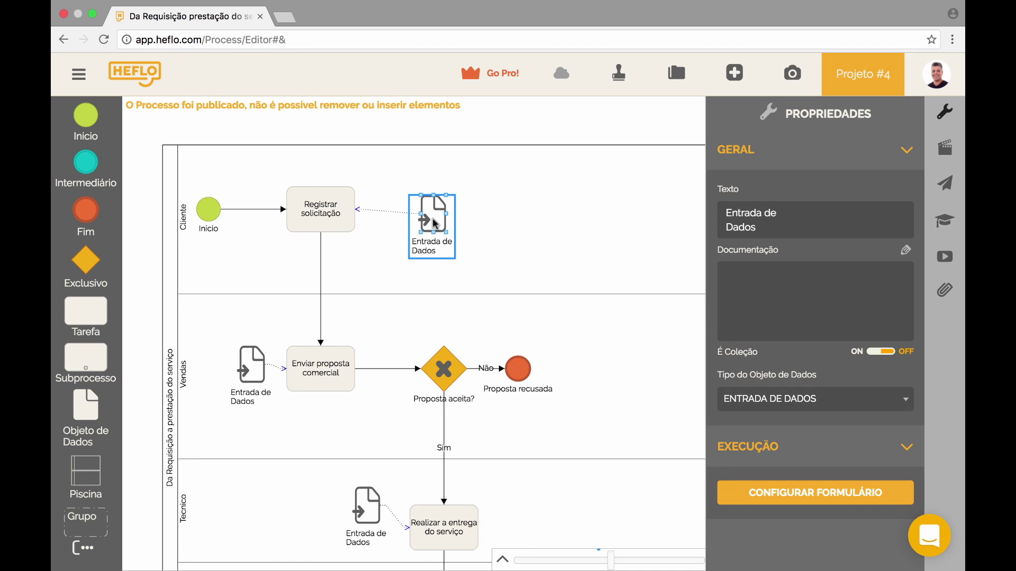
pyautogui.click(489, 371)
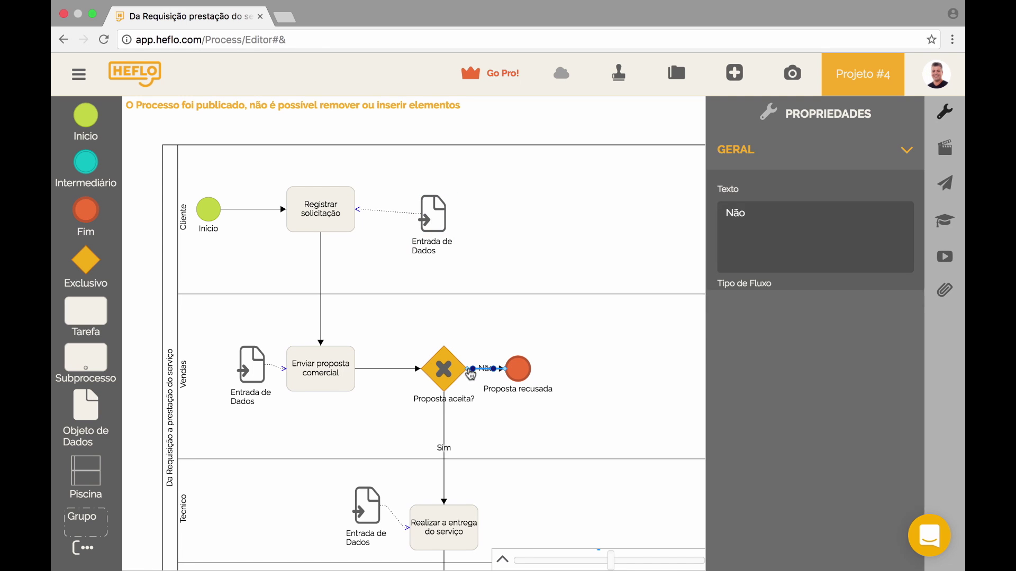
pyautogui.click(444, 428)
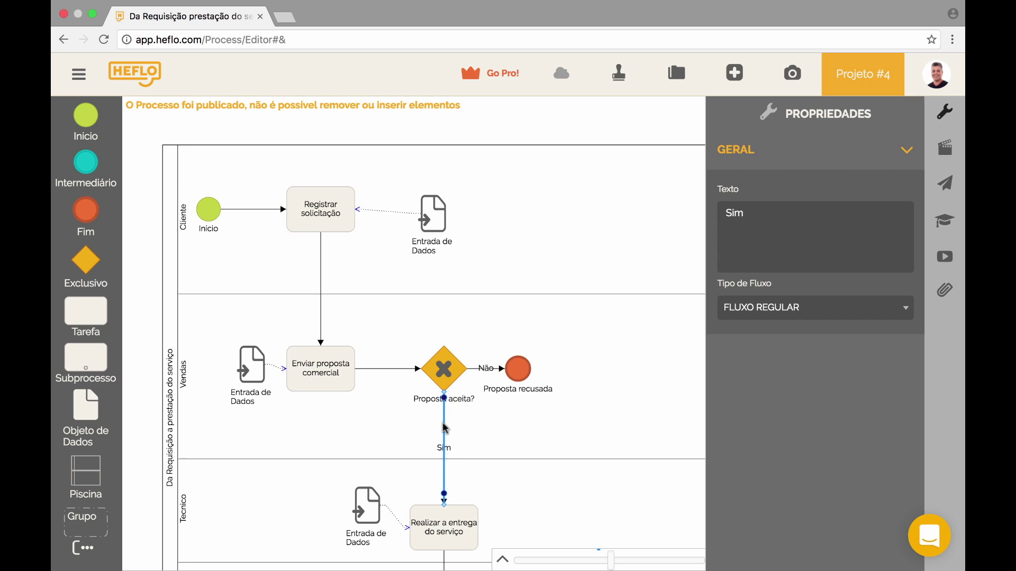
# - View the process's general properties and check the automation DISPONIBILIDADE options without changes
pyautogui.click(516, 138)
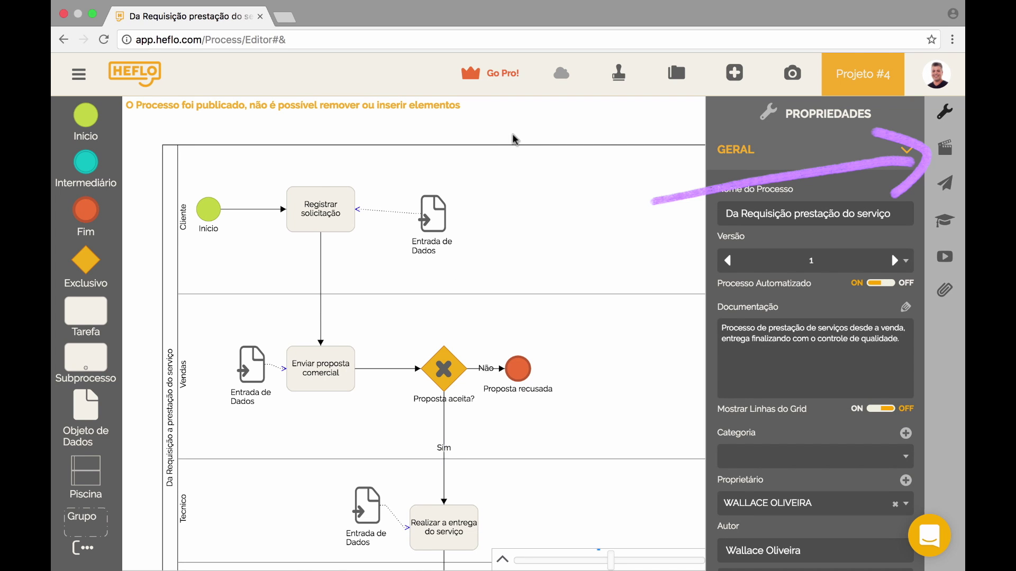
pyautogui.click(946, 152)
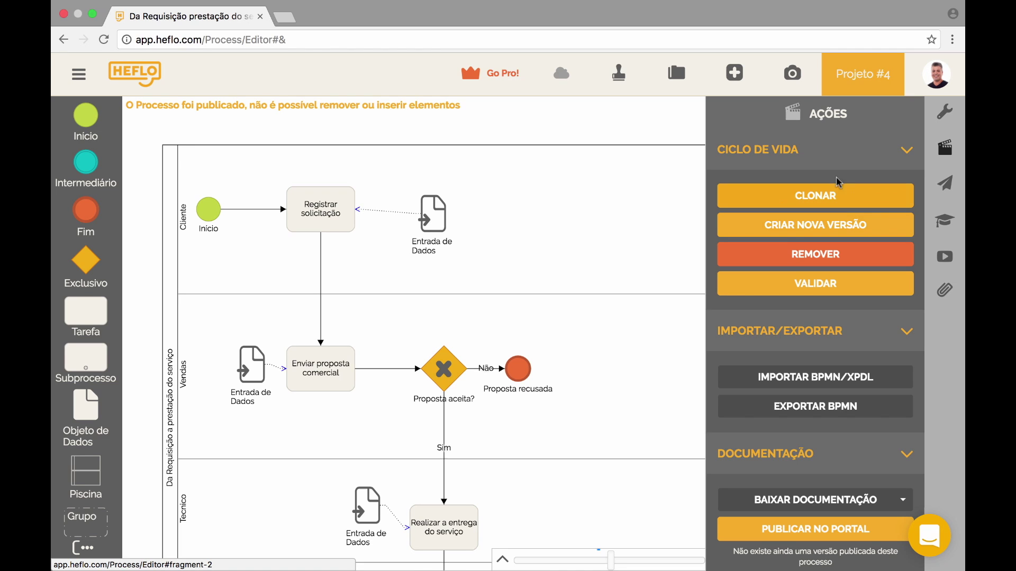
pyautogui.click(944, 112)
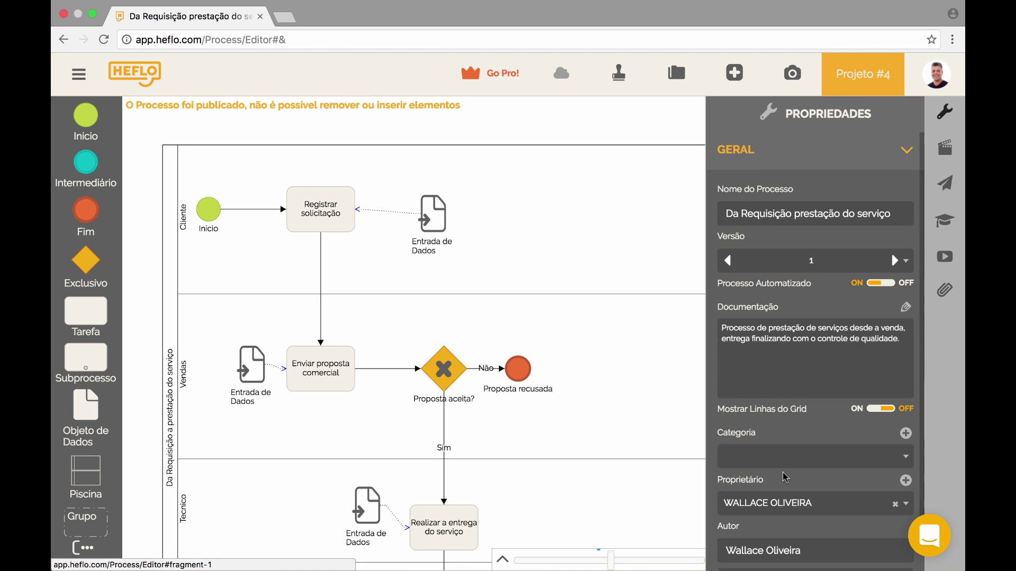
pyautogui.scroll(-2, 786, 478)
pyautogui.click(788, 533)
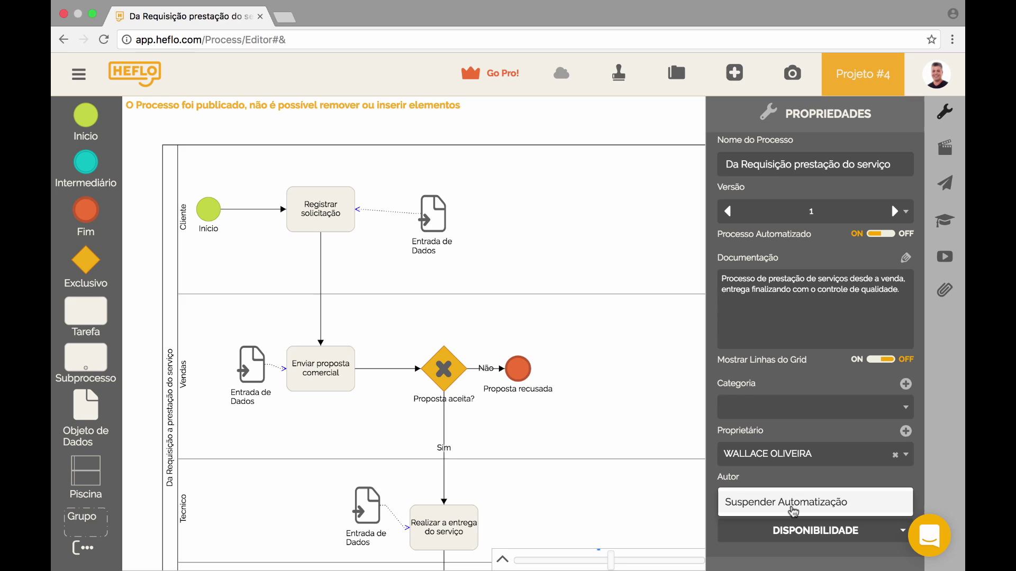
pyautogui.click(618, 115)
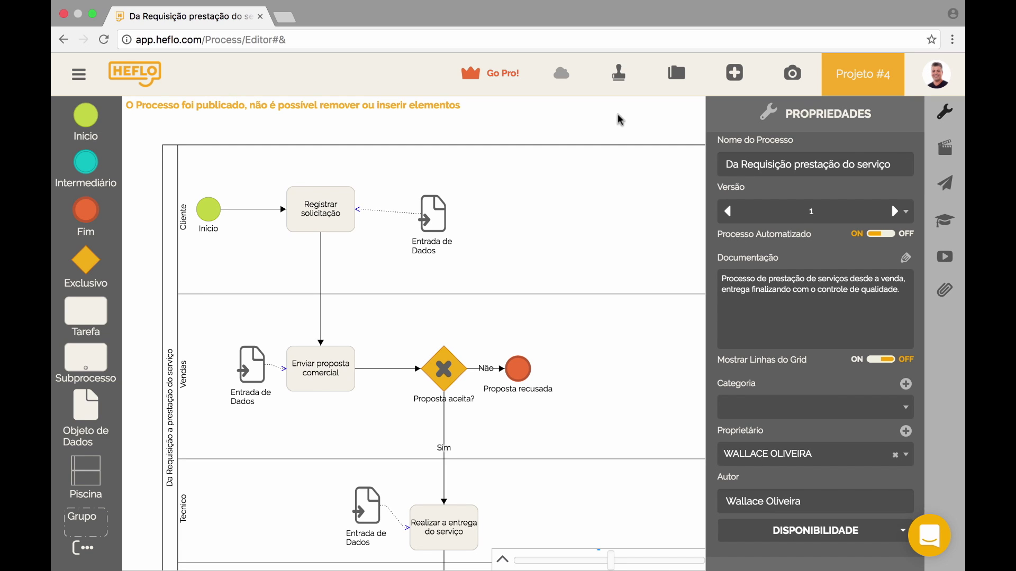